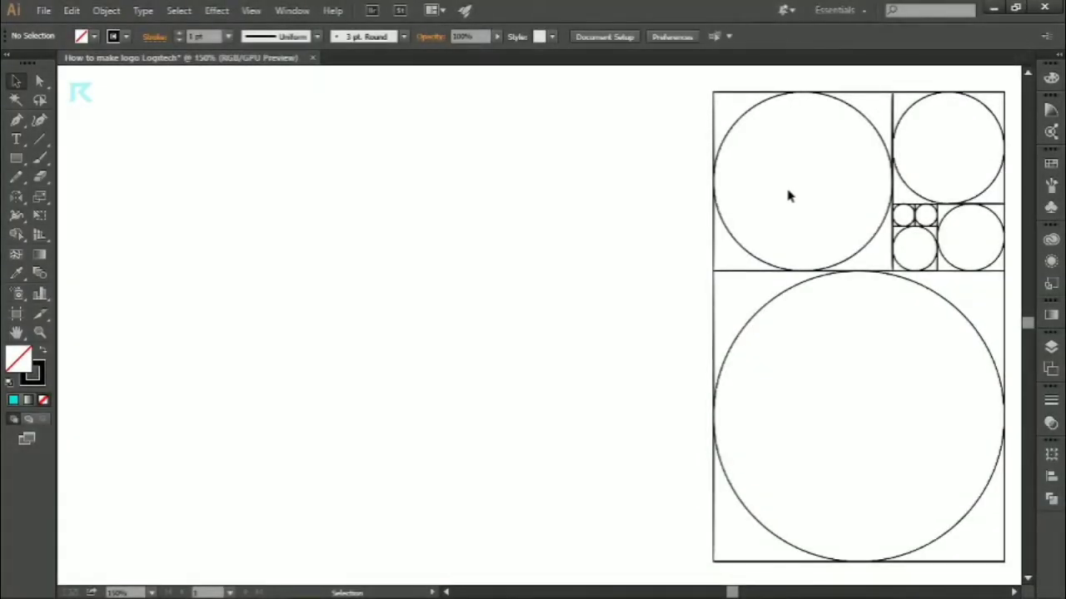
Step: Duplicate the grid's top-left square in place and move the copy about 425 pt left onto the blank canvas
{"action": "left_click", "coordinate": [713, 260]}
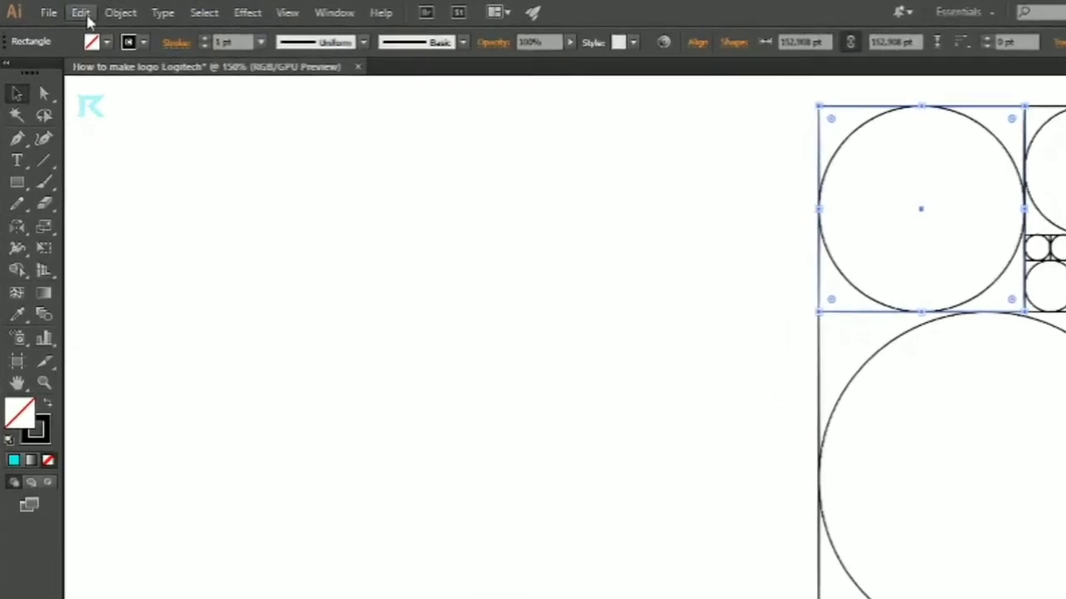
{"action": "left_click", "coordinate": [72, 10]}
{"action": "left_click", "coordinate": [88, 77]}
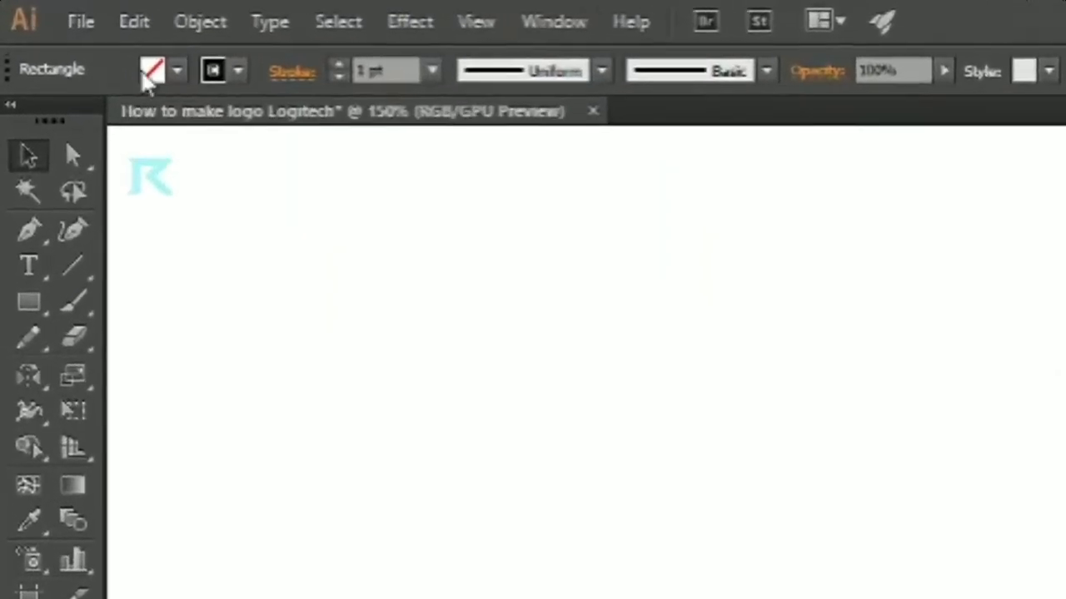
{"action": "left_click", "coordinate": [115, 20]}
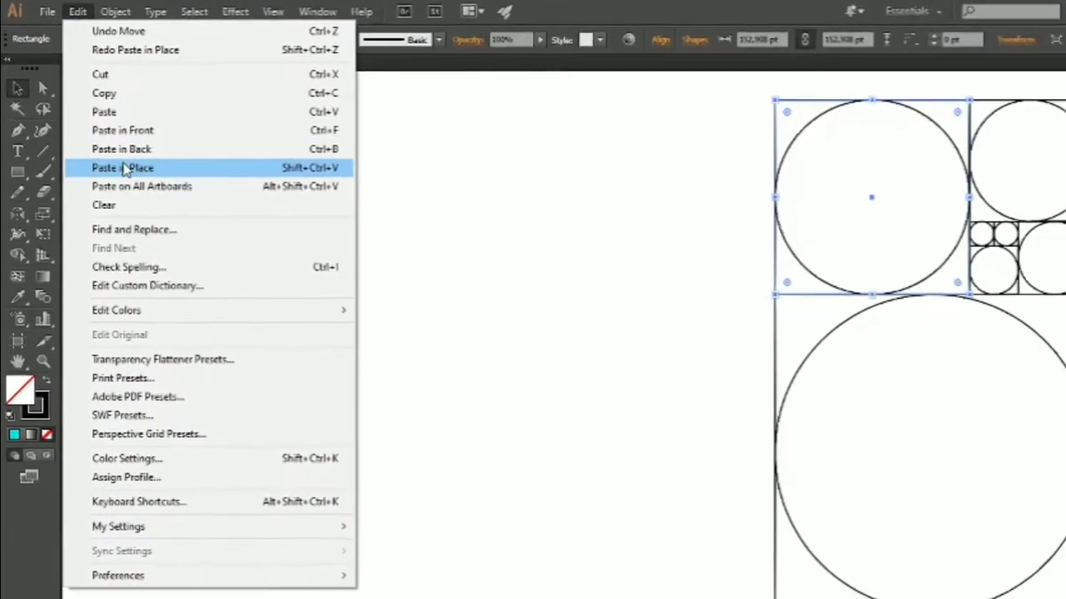
{"action": "left_click", "coordinate": [148, 204]}
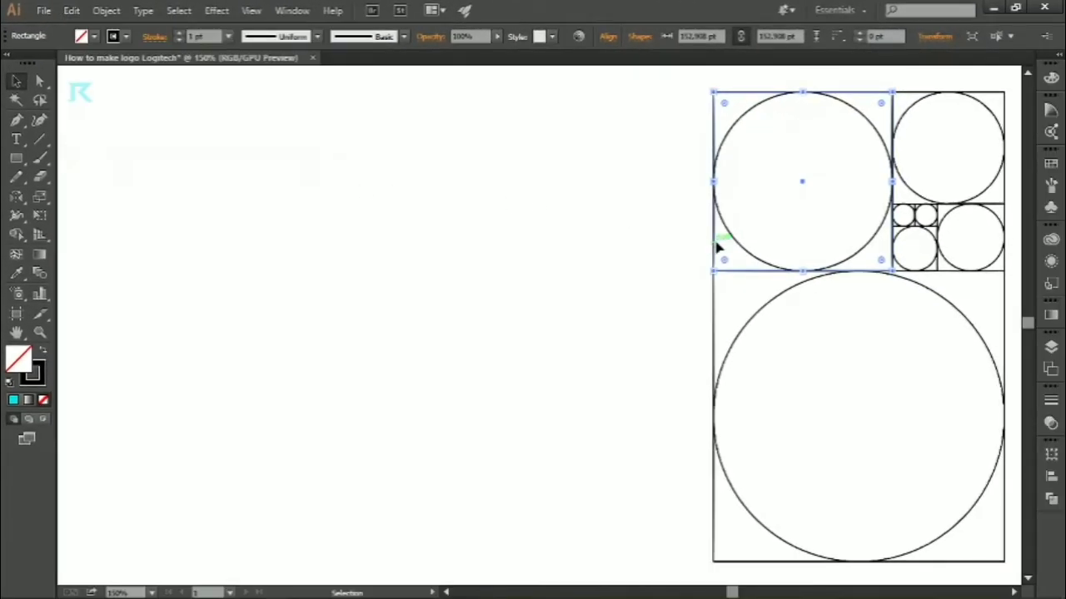
{"action": "left_click_drag", "start_coordinate": [718, 247], "coordinate": [218, 267]}
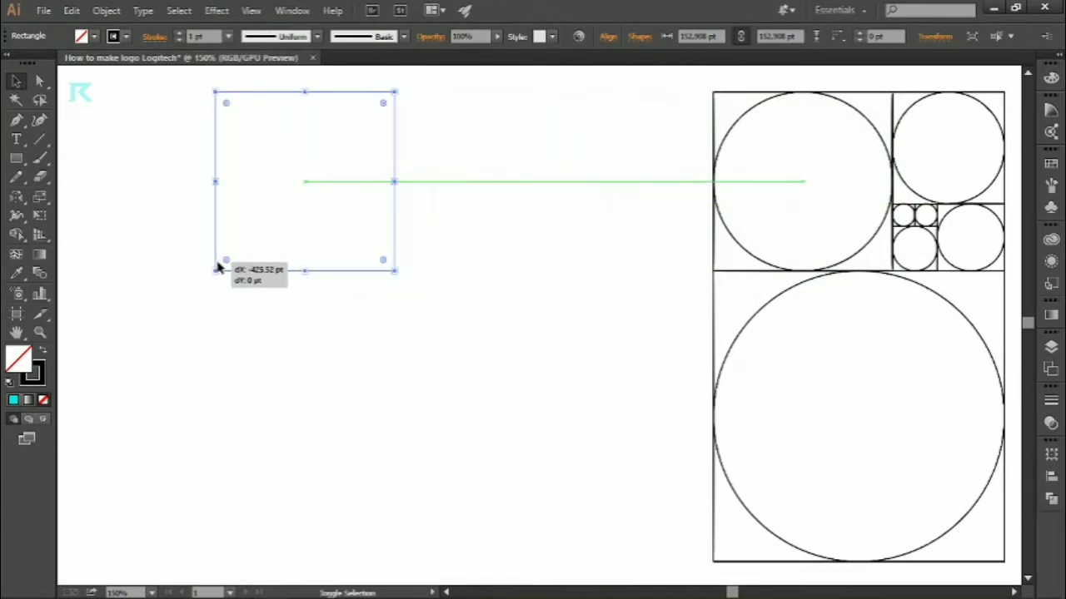
Step: Duplicate the small square around the right circle and place the copy below the large left square
{"action": "left_click", "coordinate": [550, 273]}
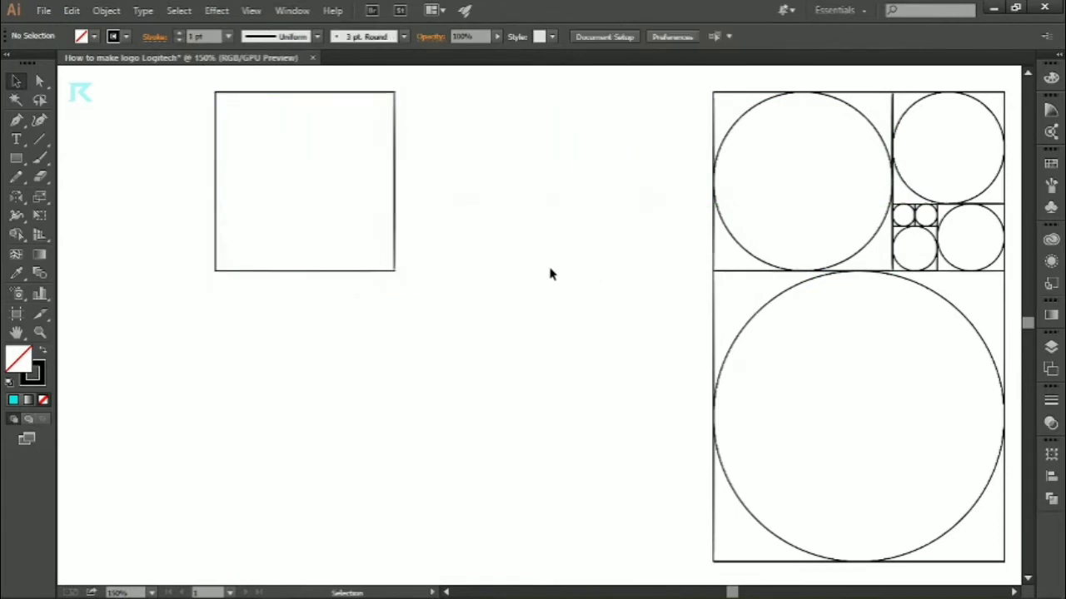
{"action": "left_click", "coordinate": [939, 242]}
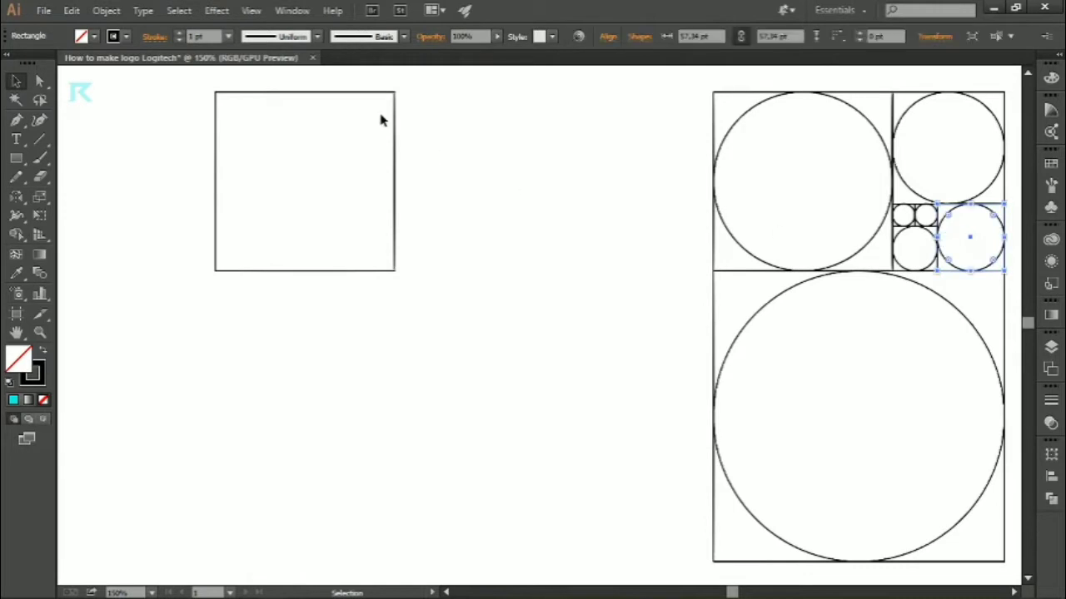
{"action": "left_click", "coordinate": [73, 10]}
{"action": "left_click", "coordinate": [105, 84]}
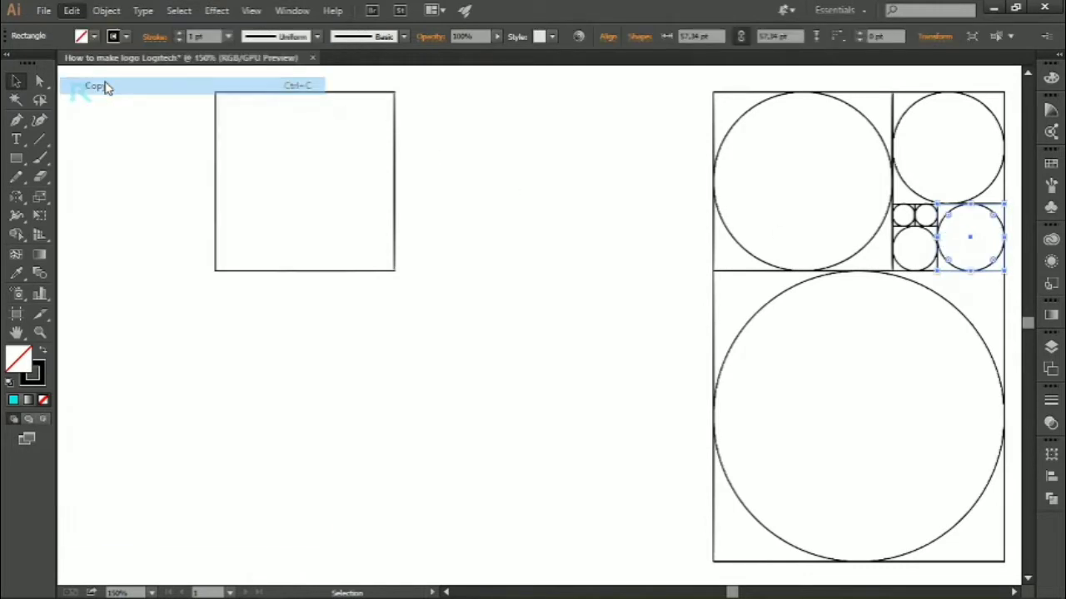
{"action": "left_click", "coordinate": [77, 10]}
{"action": "left_click", "coordinate": [167, 154]}
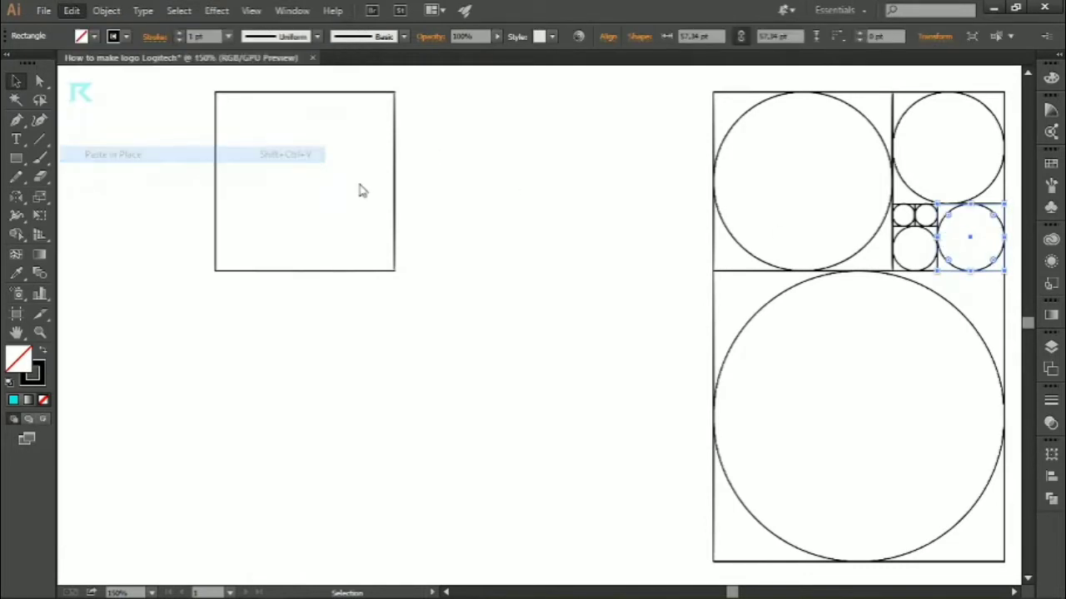
{"action": "left_click_drag", "start_coordinate": [934, 264], "coordinate": [216, 336]}
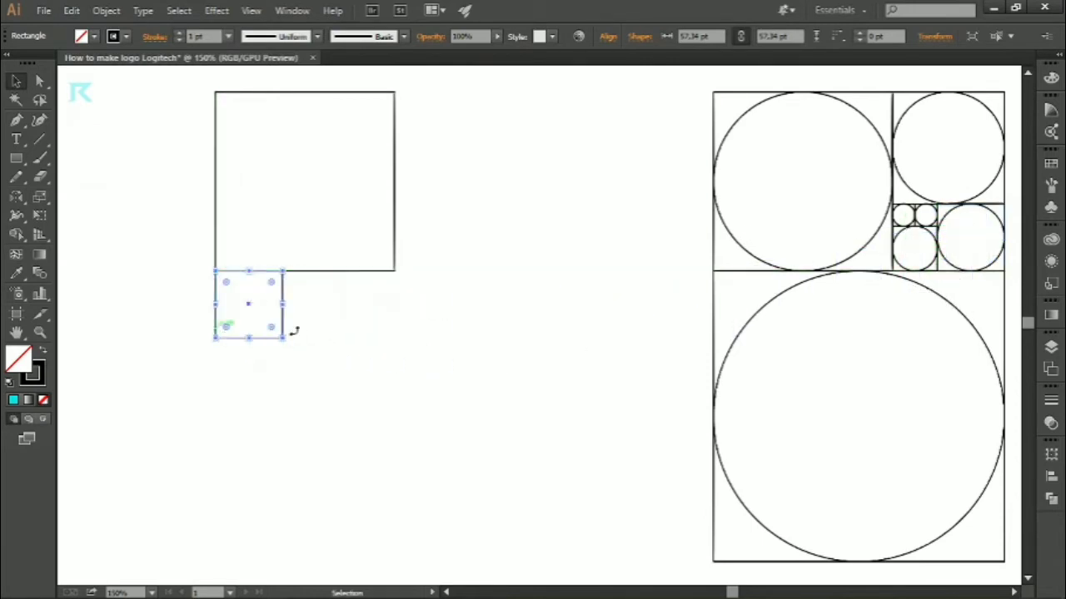
Step: Enlarge the large square to the small square's edges, delete the helper square, and move it down
{"action": "left_click", "coordinate": [354, 337]}
{"action": "left_click", "coordinate": [394, 275]}
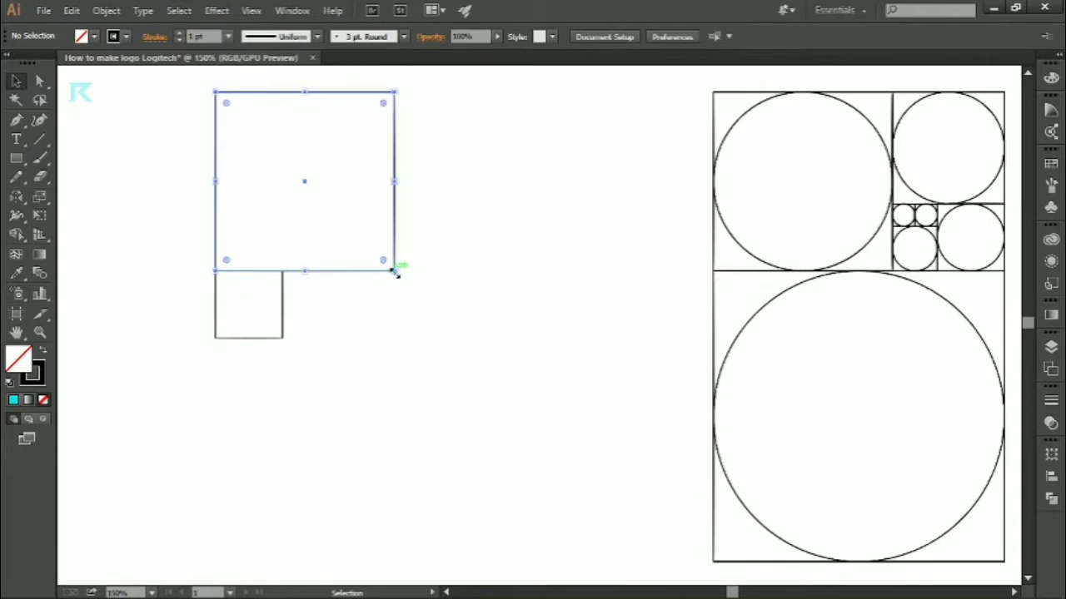
{"action": "left_click_drag", "start_coordinate": [394, 269], "coordinate": [471, 342]}
{"action": "left_click", "coordinate": [503, 371]}
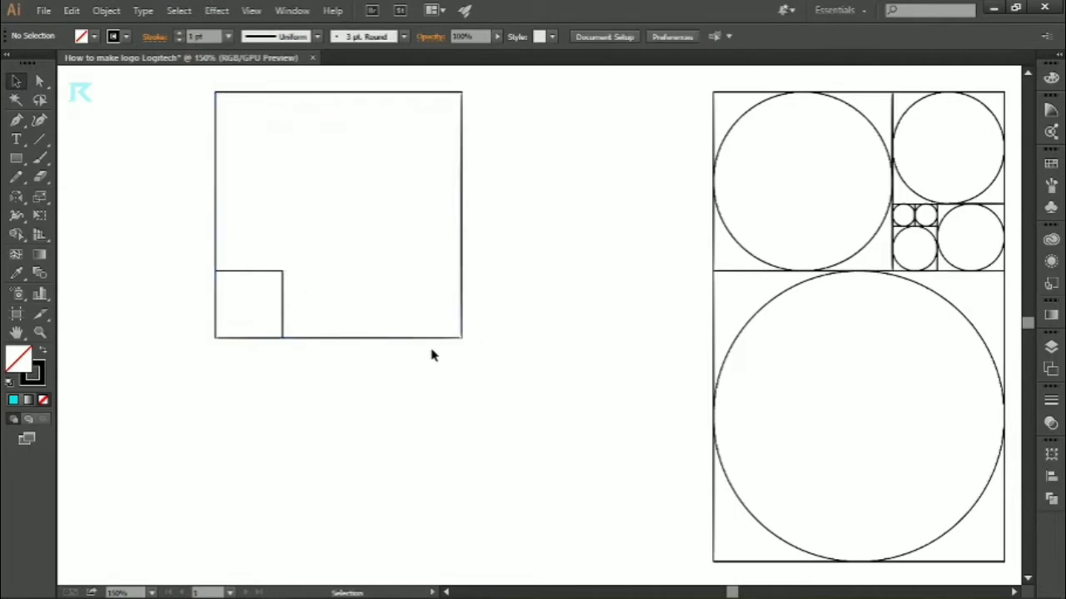
{"action": "left_click", "coordinate": [285, 324]}
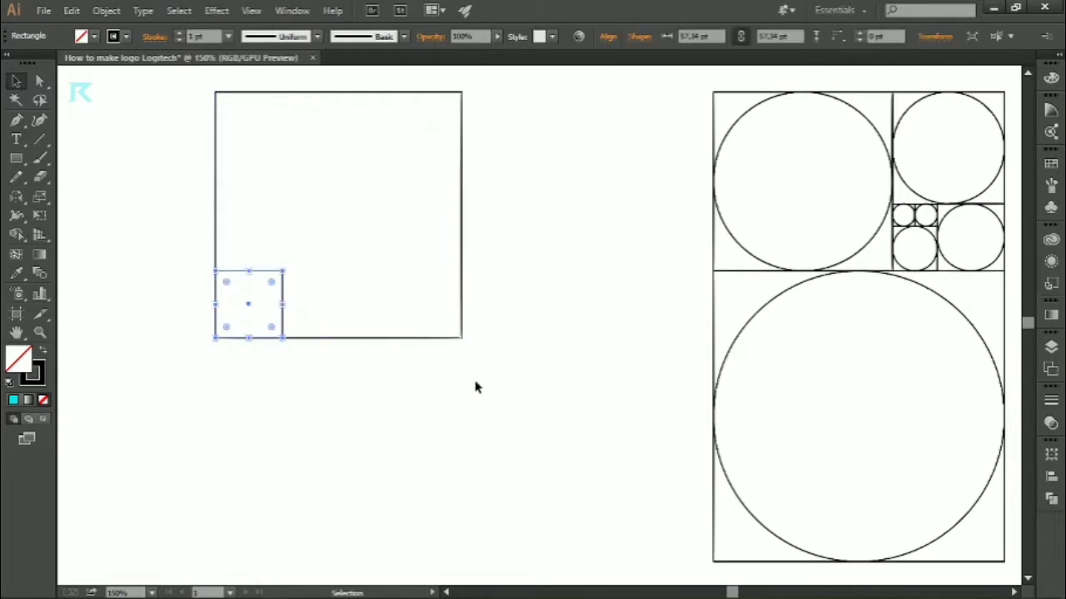
{"action": "left_click", "coordinate": [71, 10]}
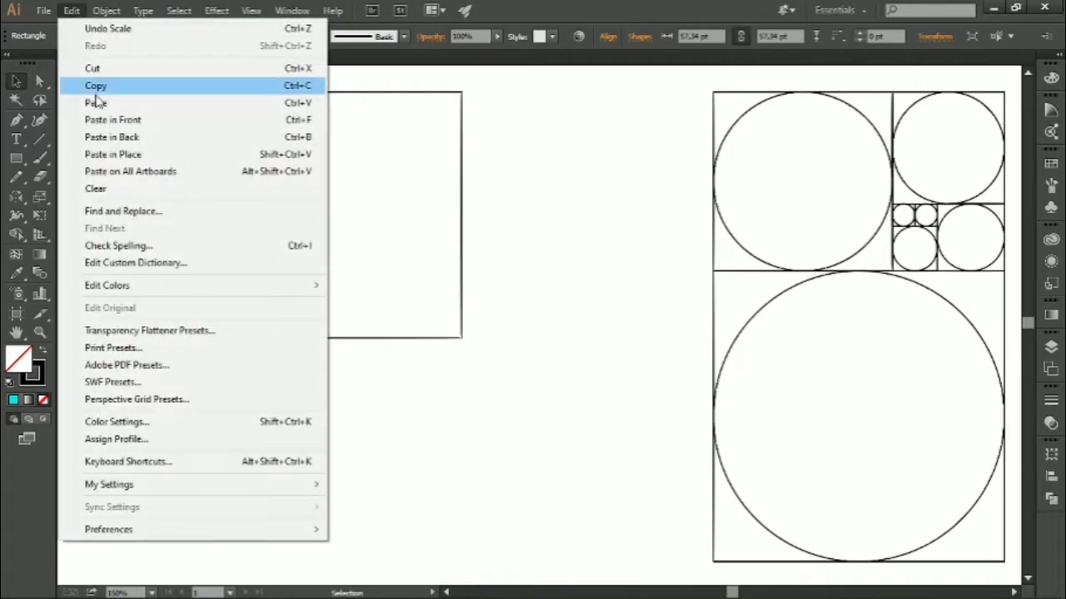
{"action": "left_click", "coordinate": [154, 186]}
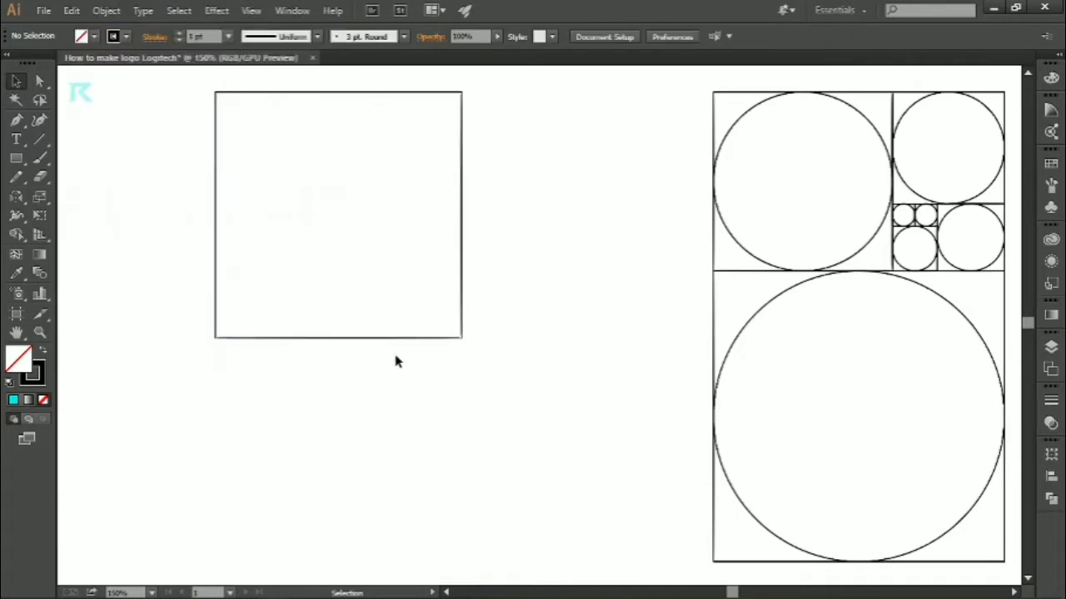
{"action": "left_click_drag", "start_coordinate": [399, 340], "coordinate": [404, 452]}
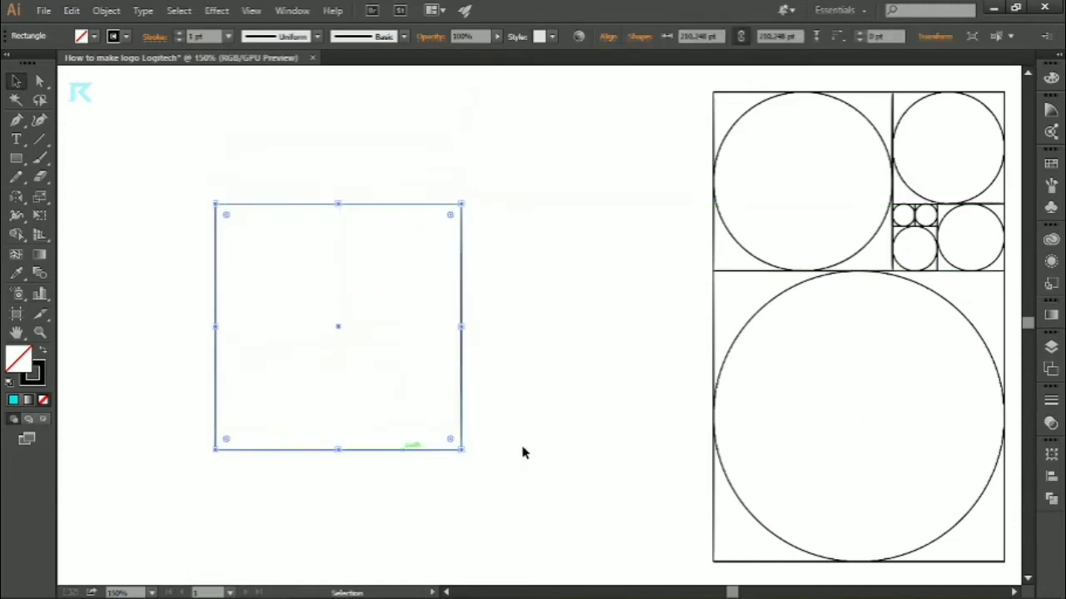
{"action": "left_click", "coordinate": [523, 452]}
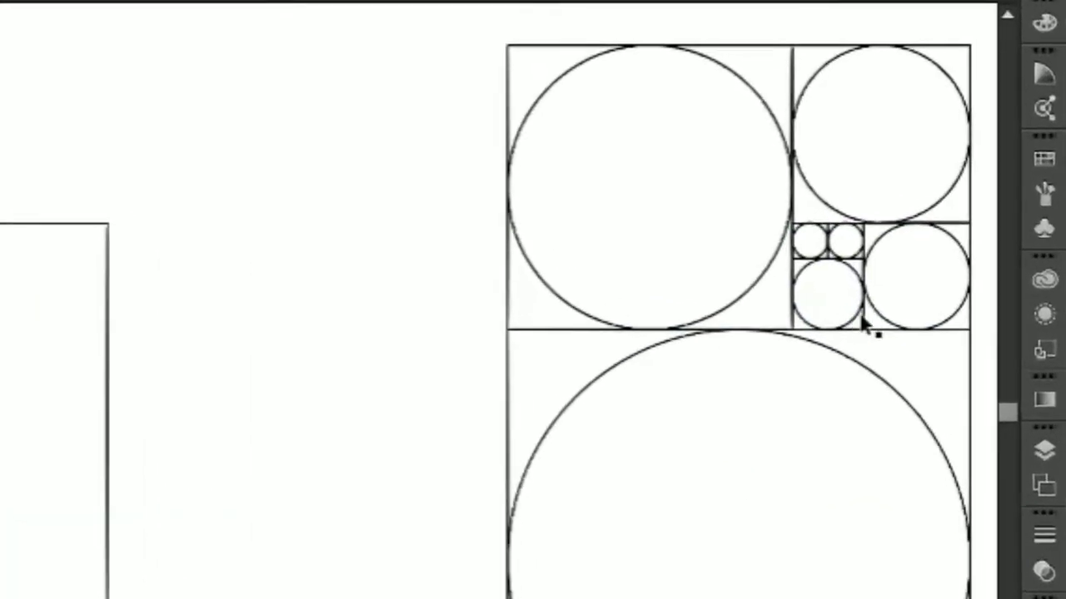
Step: Duplicate the grid's small lower-left circle into the large square's bottom-right corner
{"action": "left_click", "coordinate": [931, 265], "text": "shift"}
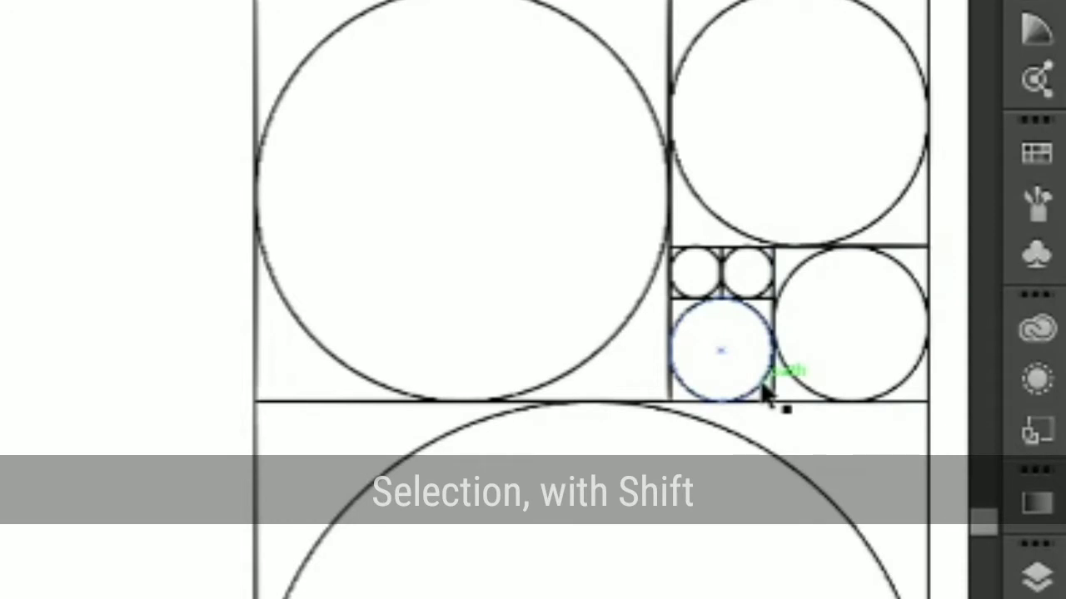
{"action": "left_click", "coordinate": [762, 391], "text": "shift"}
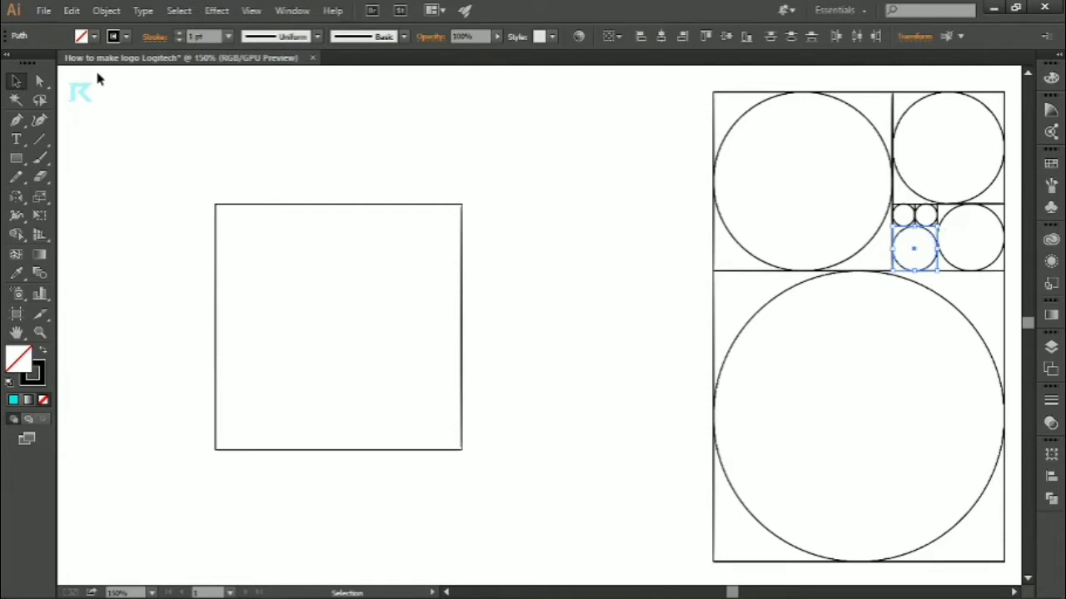
{"action": "left_click", "coordinate": [79, 12]}
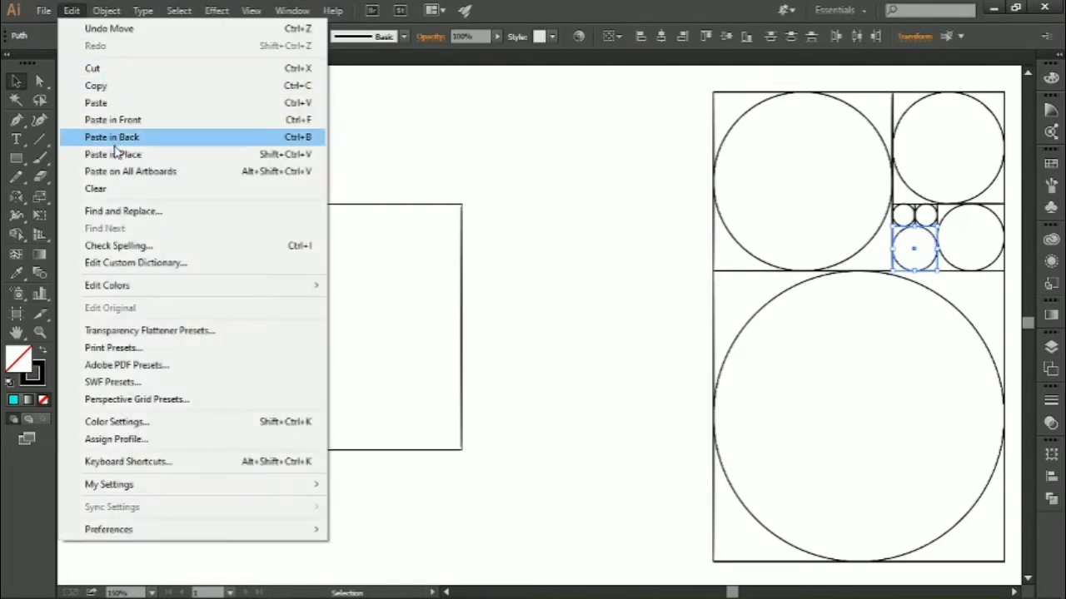
{"action": "left_click", "coordinate": [121, 87]}
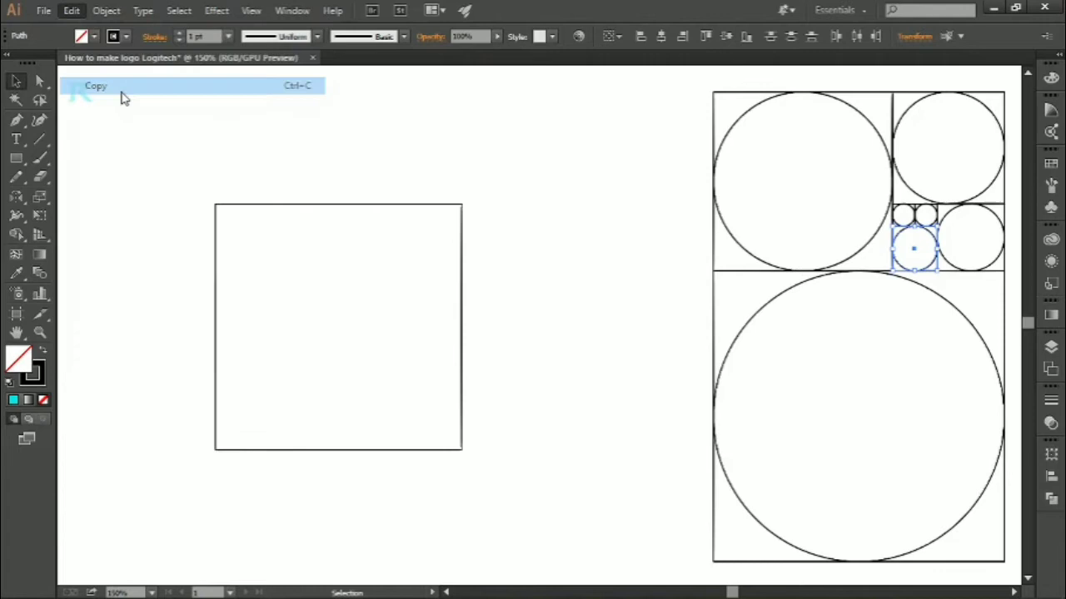
{"action": "left_click", "coordinate": [73, 12]}
{"action": "left_click", "coordinate": [117, 154]}
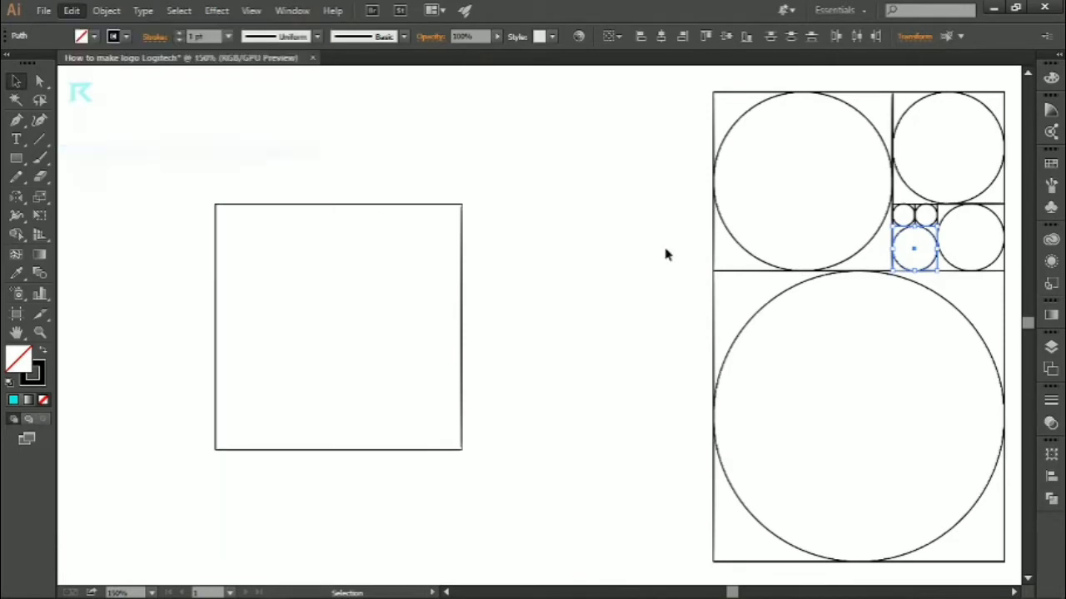
{"action": "mouse_move", "coordinate": [901, 258]}
{"action": "left_mouse_down"}
{"action": "mouse_move", "coordinate": [917, 254]}
{"action": "mouse_move", "coordinate": [440, 434]}
{"action": "left_mouse_up"}
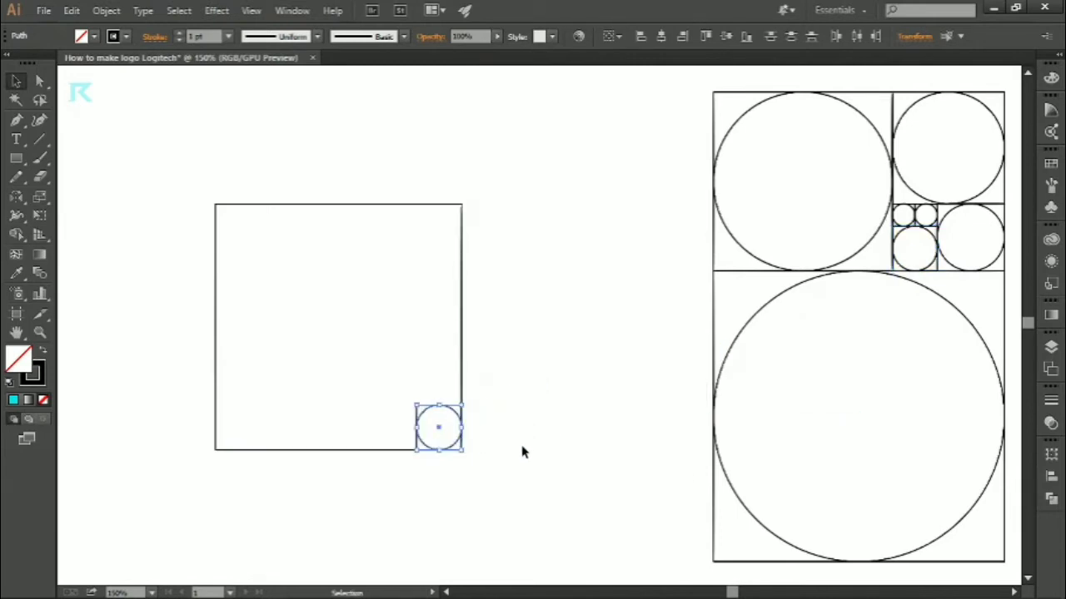
{"action": "left_click", "coordinate": [522, 453]}
Step: Stretch the corner circle's small square upward into a narrow strip reaching the large square's top edge
{"action": "left_click", "coordinate": [454, 403]}
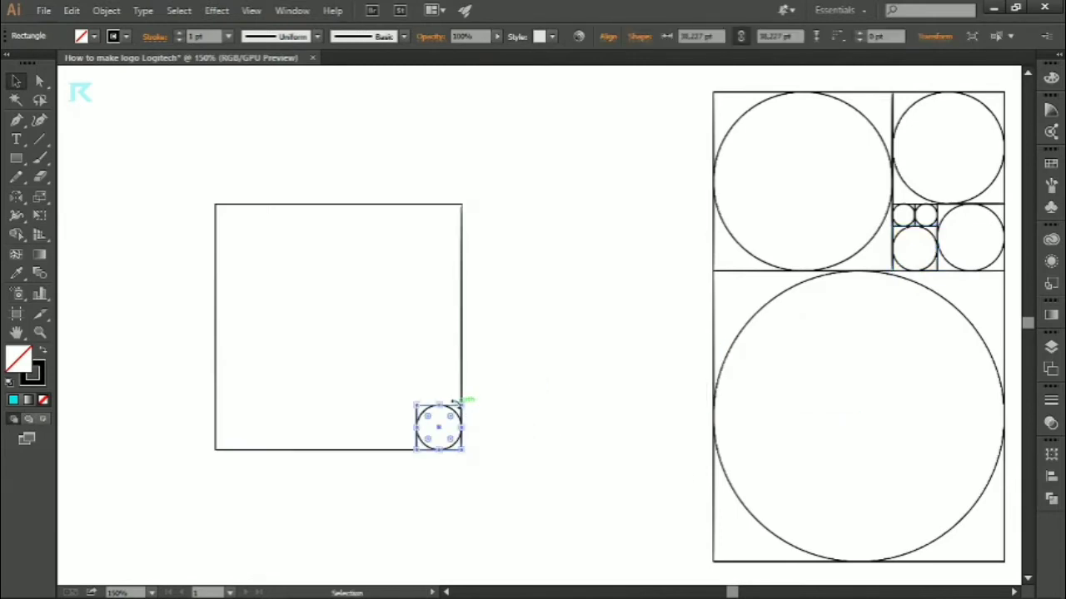
{"action": "left_click_drag", "start_coordinate": [443, 406], "coordinate": [438, 257]}
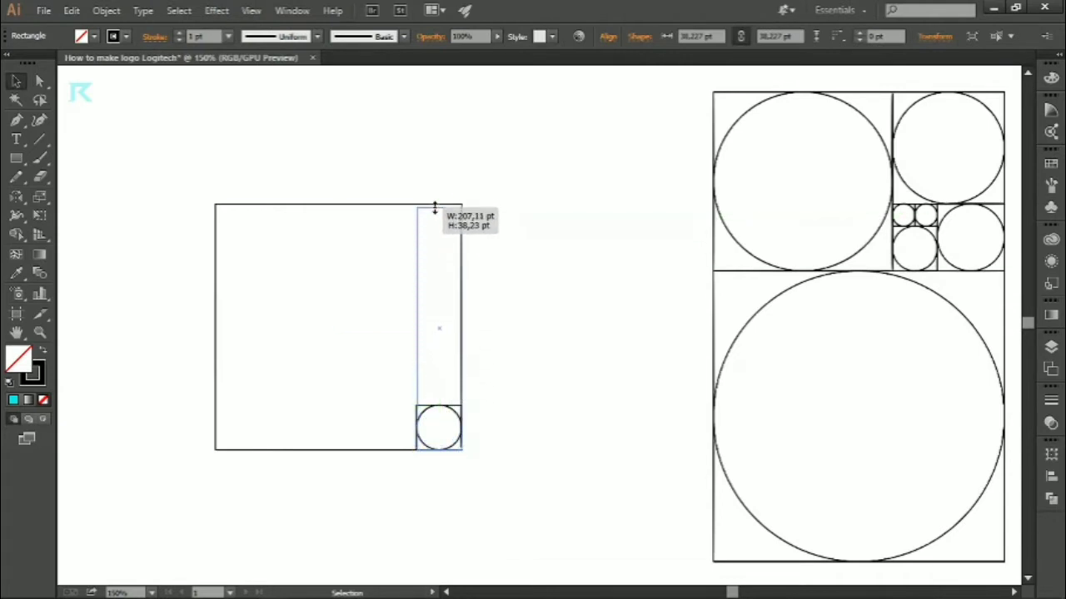
{"action": "left_click_drag", "start_coordinate": [438, 257], "coordinate": [433, 210]}
{"action": "left_click", "coordinate": [488, 414]}
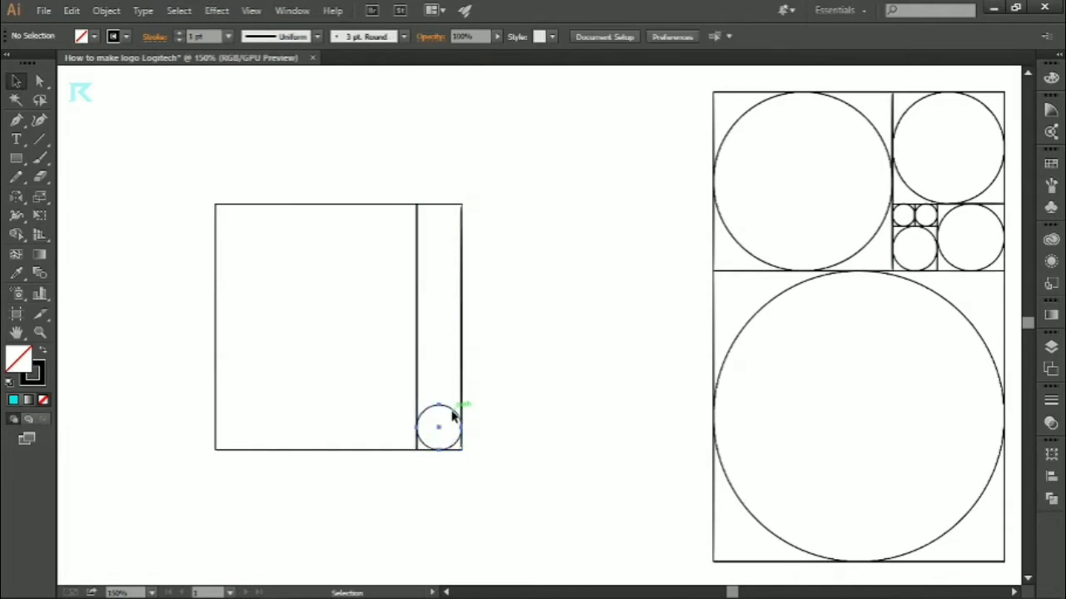
Step: Duplicate the bottom circle and place the copy at the top of the narrow column
{"action": "left_click", "coordinate": [454, 416]}
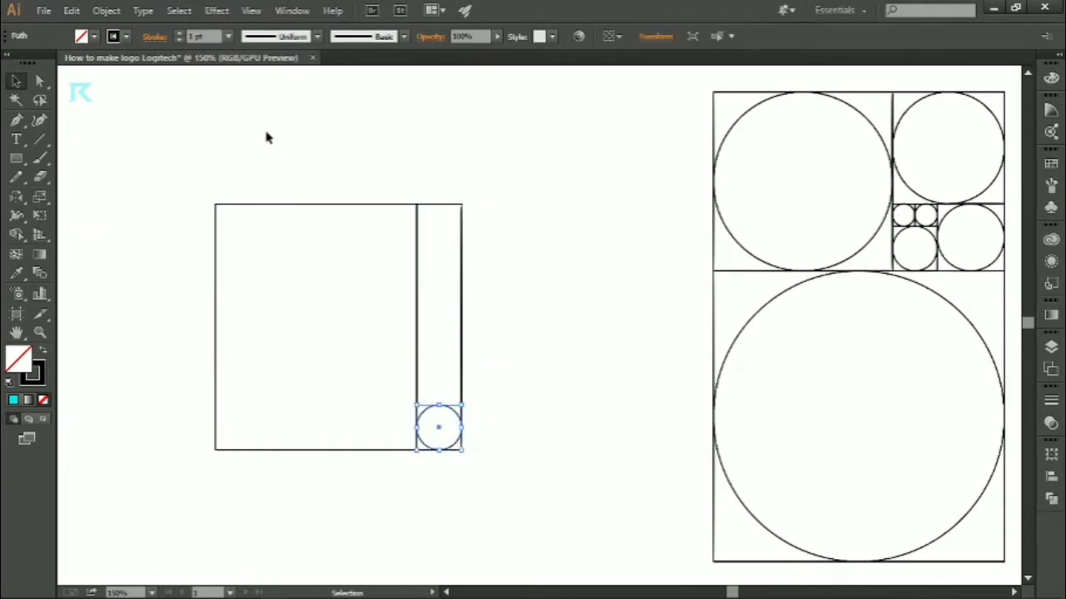
{"action": "left_click", "coordinate": [73, 10]}
{"action": "left_click", "coordinate": [91, 85]}
{"action": "left_click", "coordinate": [74, 11]}
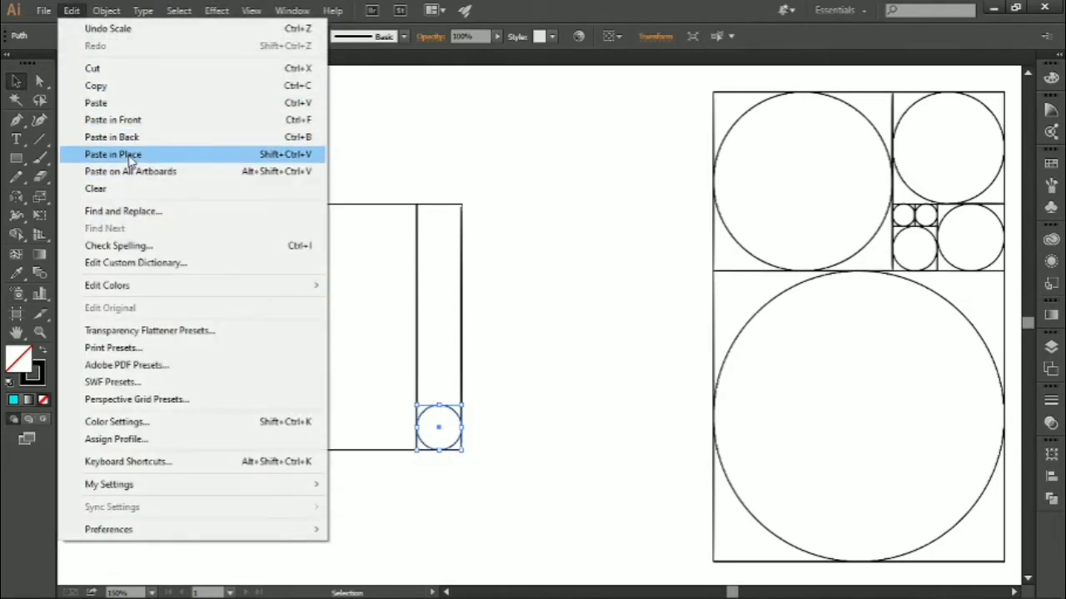
{"action": "left_click", "coordinate": [112, 154]}
{"action": "left_click_drag", "start_coordinate": [460, 419], "coordinate": [464, 241]}
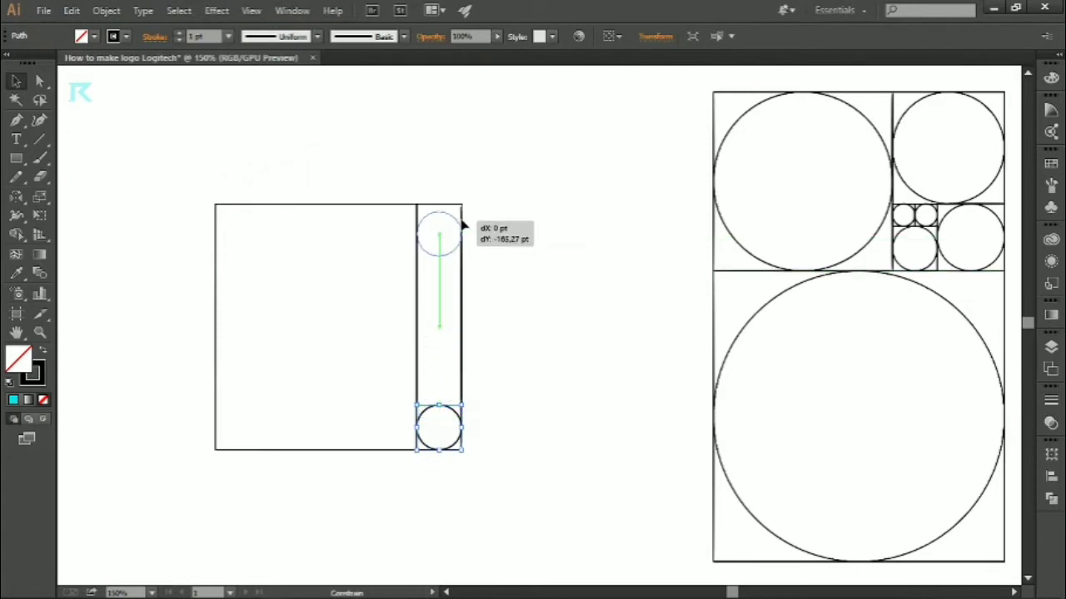
{"action": "left_click_drag", "start_coordinate": [464, 242], "coordinate": [463, 211]}
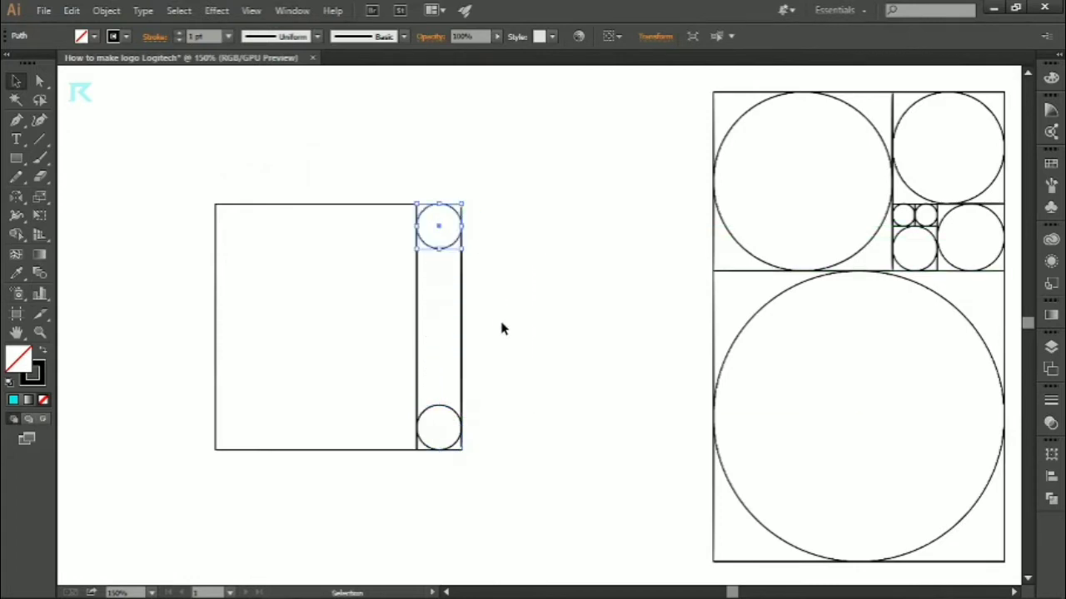
{"action": "left_click", "coordinate": [502, 329]}
Step: Duplicate the bottom circle again and place the copy in the middle of the column
{"action": "left_click", "coordinate": [452, 413]}
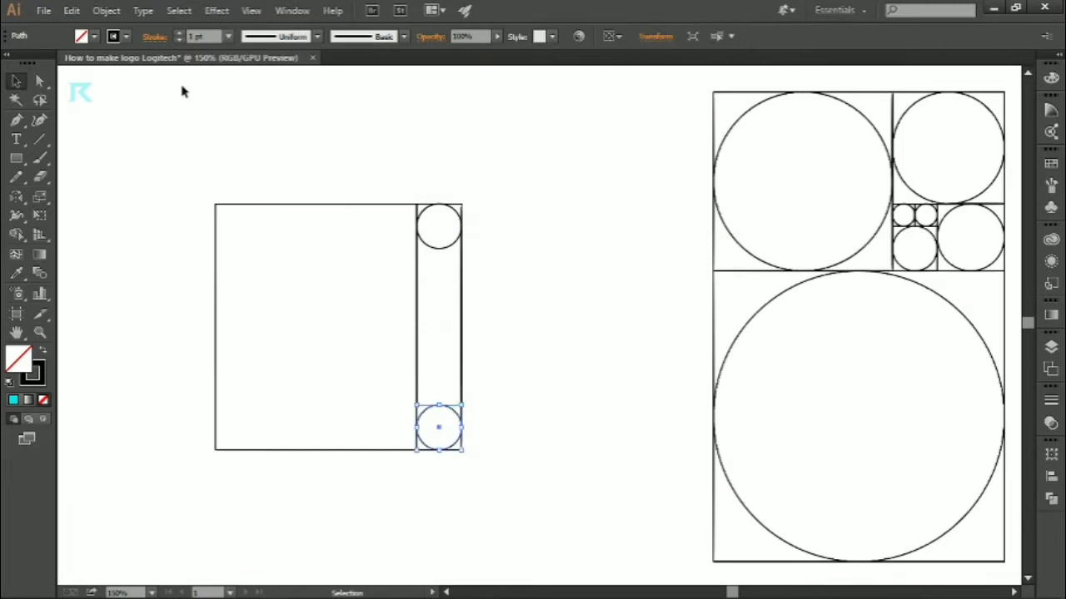
{"action": "left_click", "coordinate": [72, 10]}
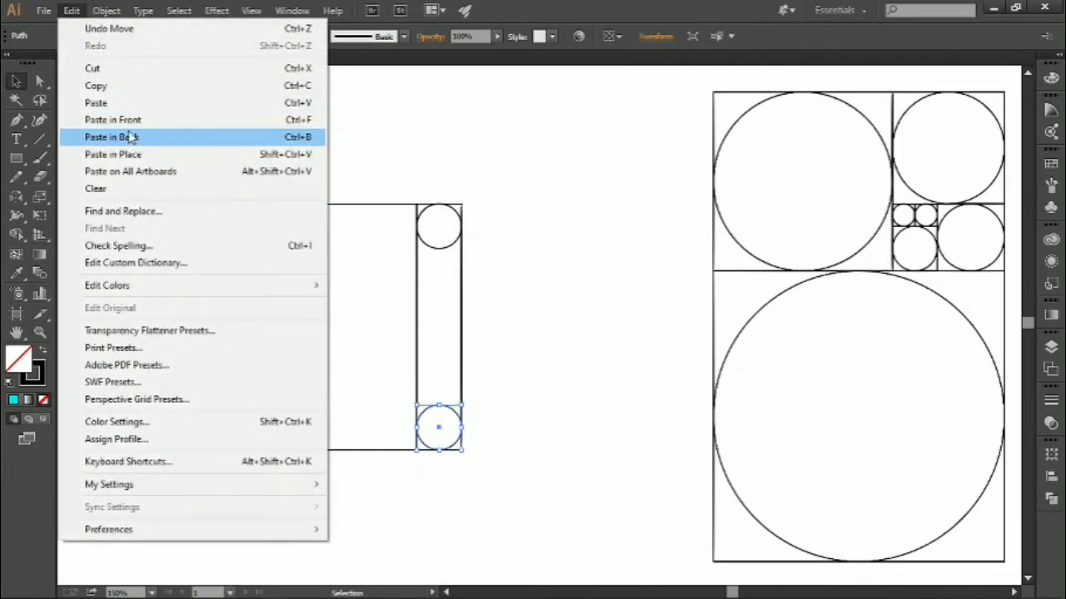
{"action": "left_click", "coordinate": [129, 88]}
{"action": "left_click", "coordinate": [74, 10]}
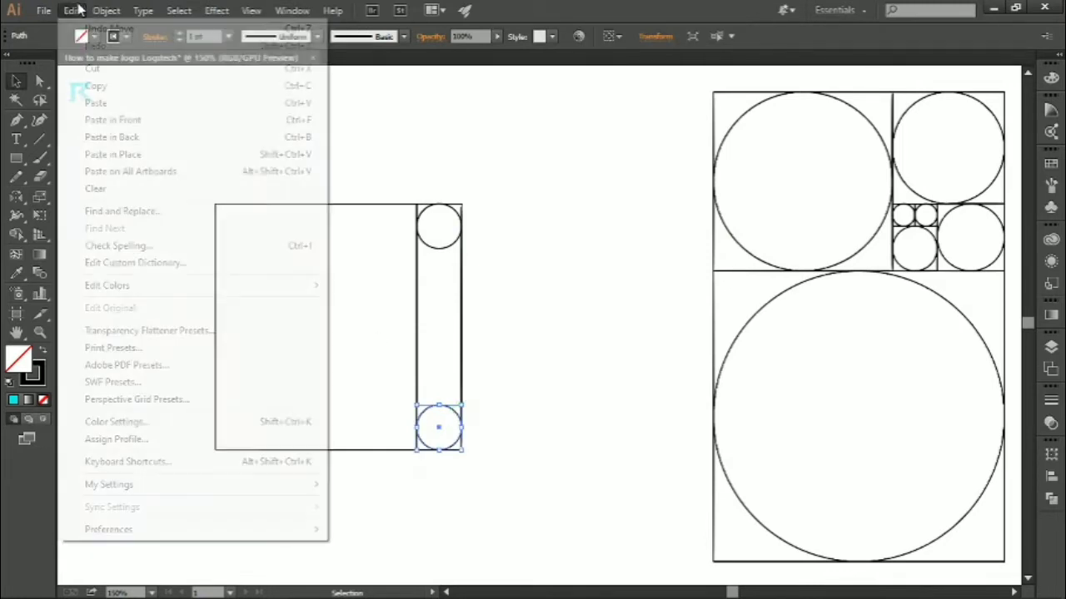
{"action": "left_click", "coordinate": [143, 155]}
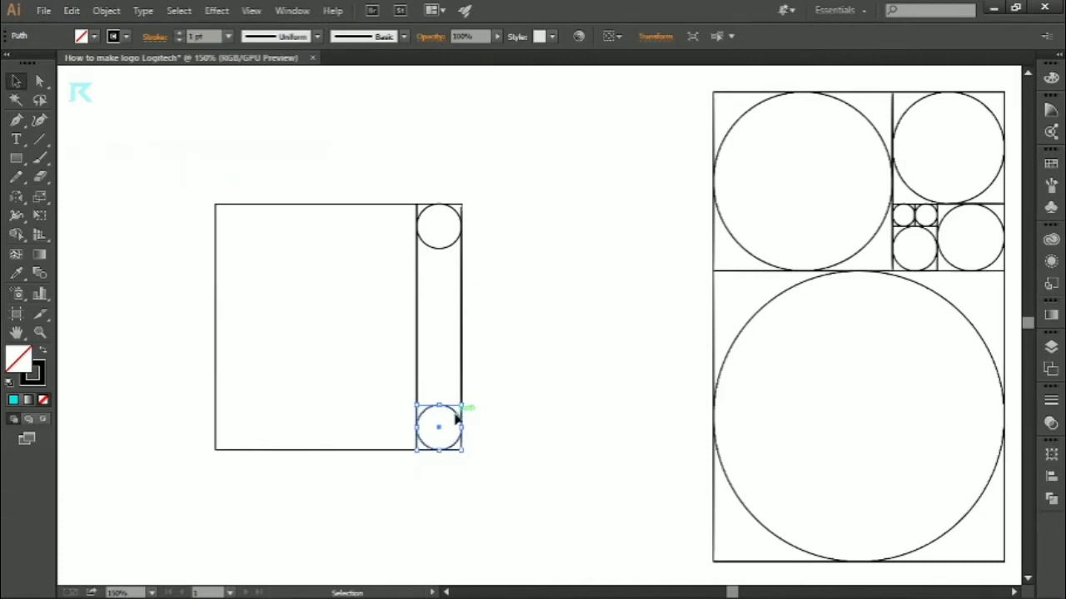
{"action": "left_click_drag", "start_coordinate": [456, 420], "coordinate": [462, 313]}
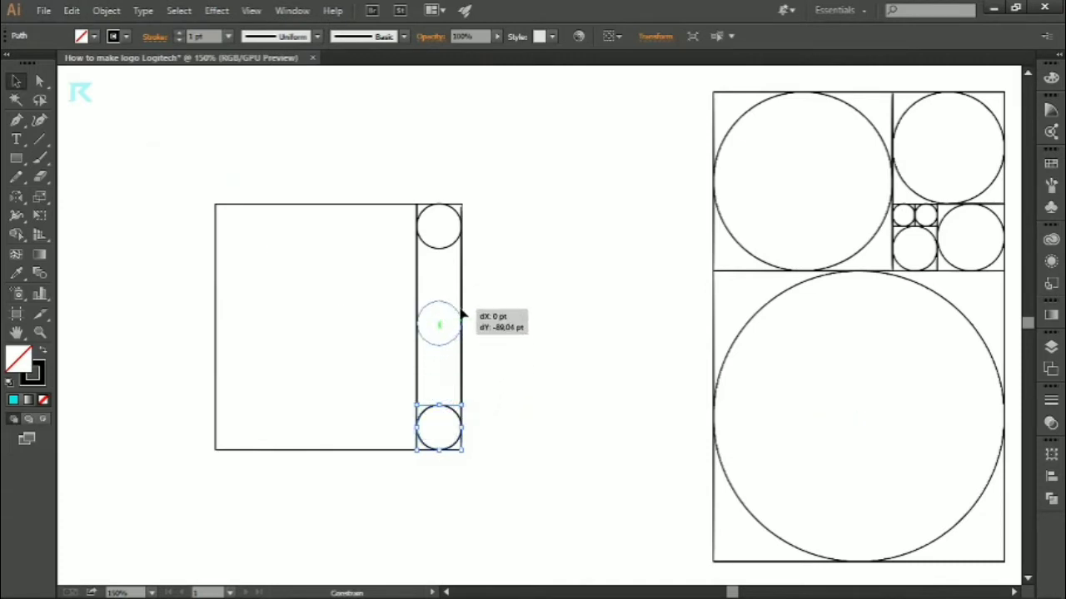
{"action": "left_click_drag", "start_coordinate": [462, 312], "coordinate": [462, 315]}
{"action": "left_click", "coordinate": [499, 353]}
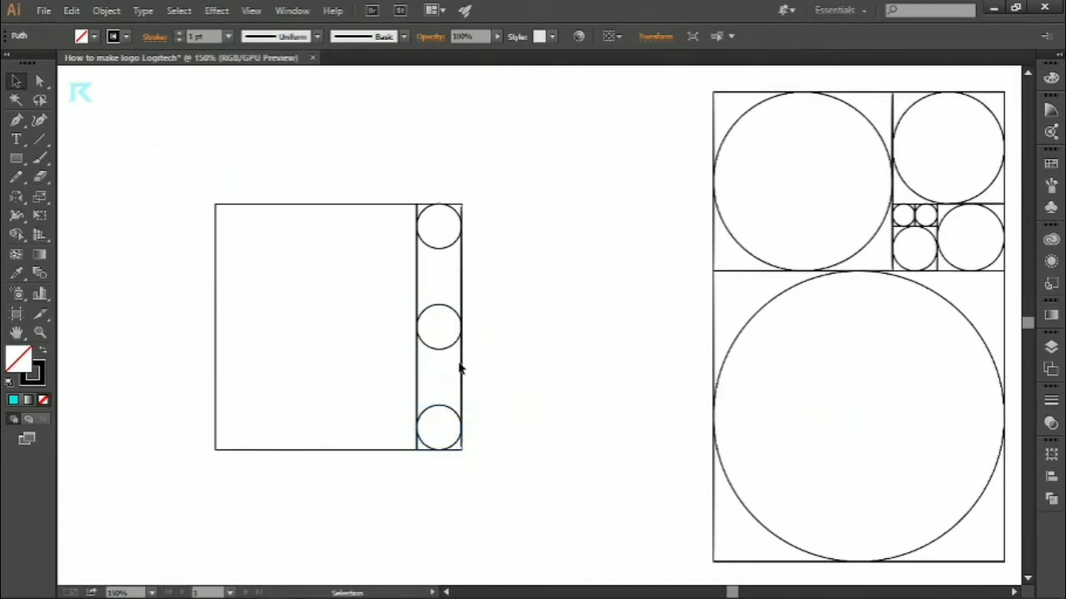
{"action": "left_click", "coordinate": [419, 372]}
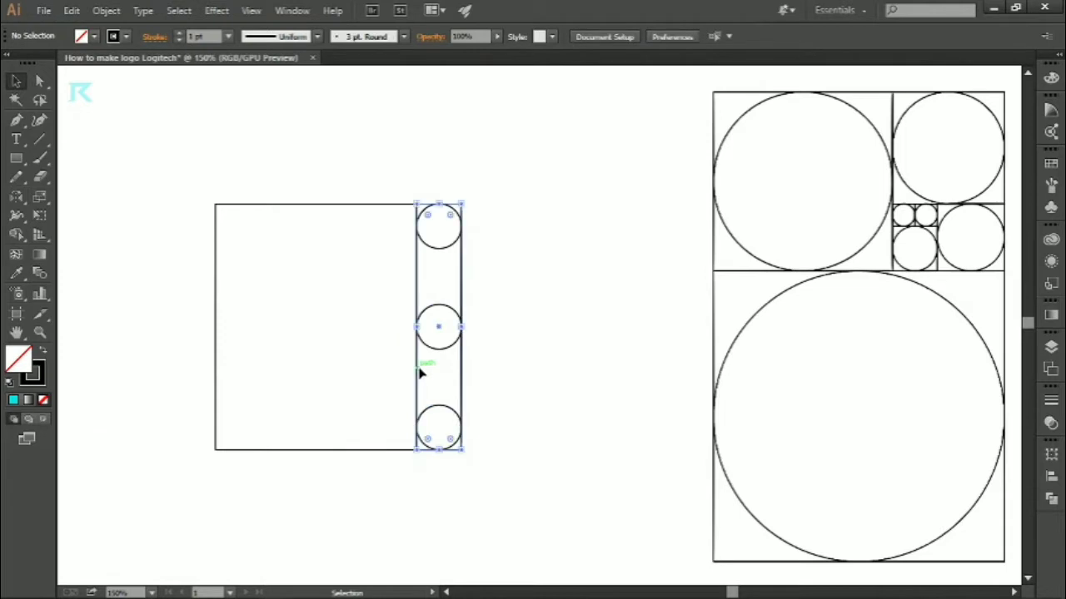
Step: Duplicate the narrow strip, rotate it -90° and position it horizontally through the middle circle
{"action": "left_click", "coordinate": [73, 10]}
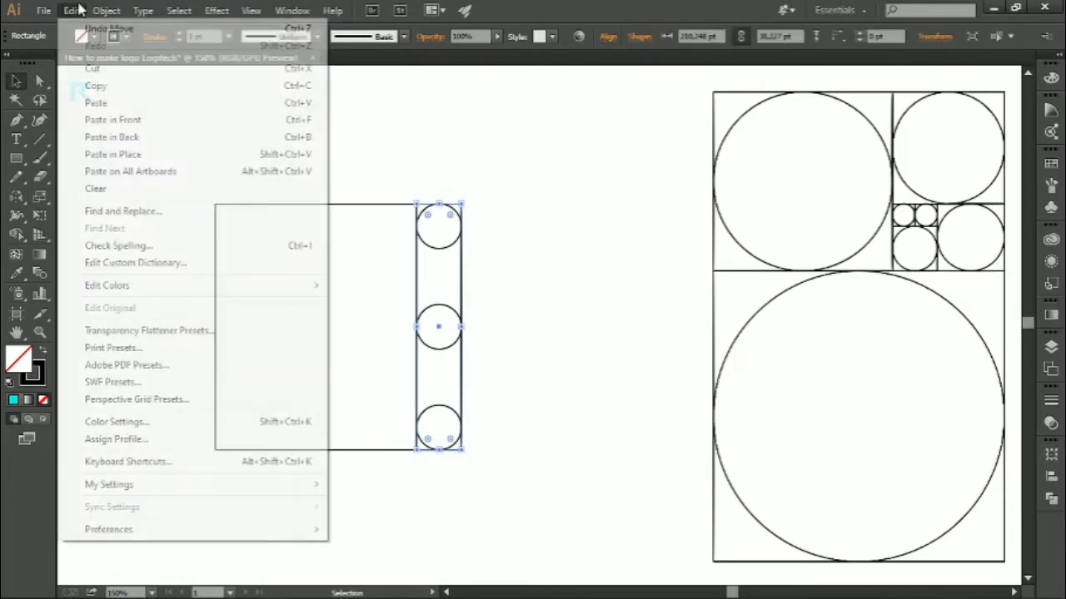
{"action": "left_click", "coordinate": [114, 89]}
{"action": "left_click", "coordinate": [73, 10]}
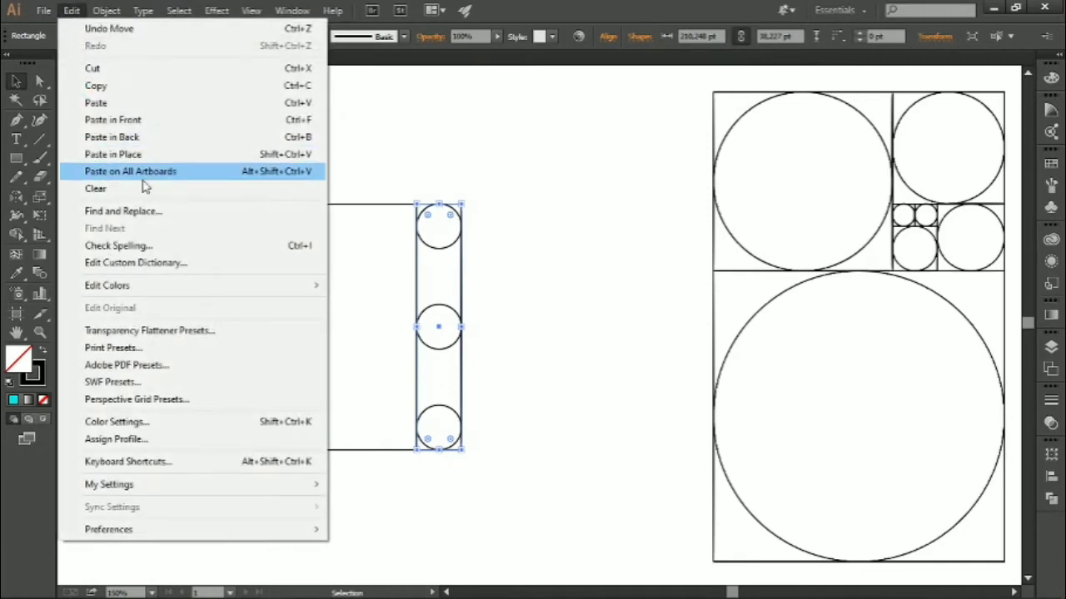
{"action": "left_click", "coordinate": [119, 158]}
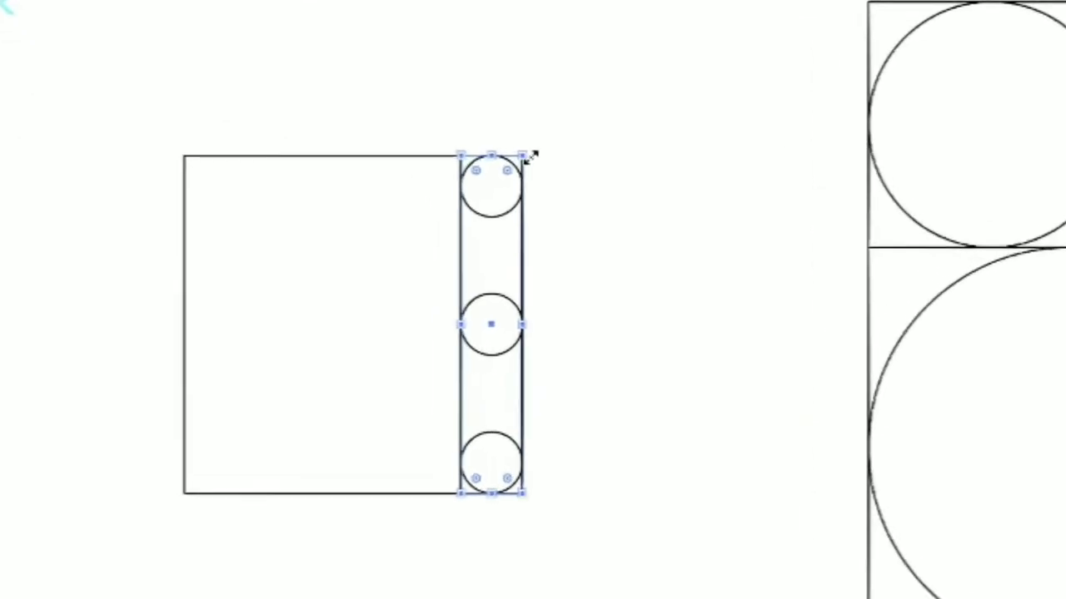
{"action": "mouse_move", "coordinate": [585, 112]}
{"action": "left_mouse_down"}
{"action": "mouse_move", "coordinate": [583, 348]}
{"action": "mouse_move", "coordinate": [435, 348]}
{"action": "left_mouse_up"}
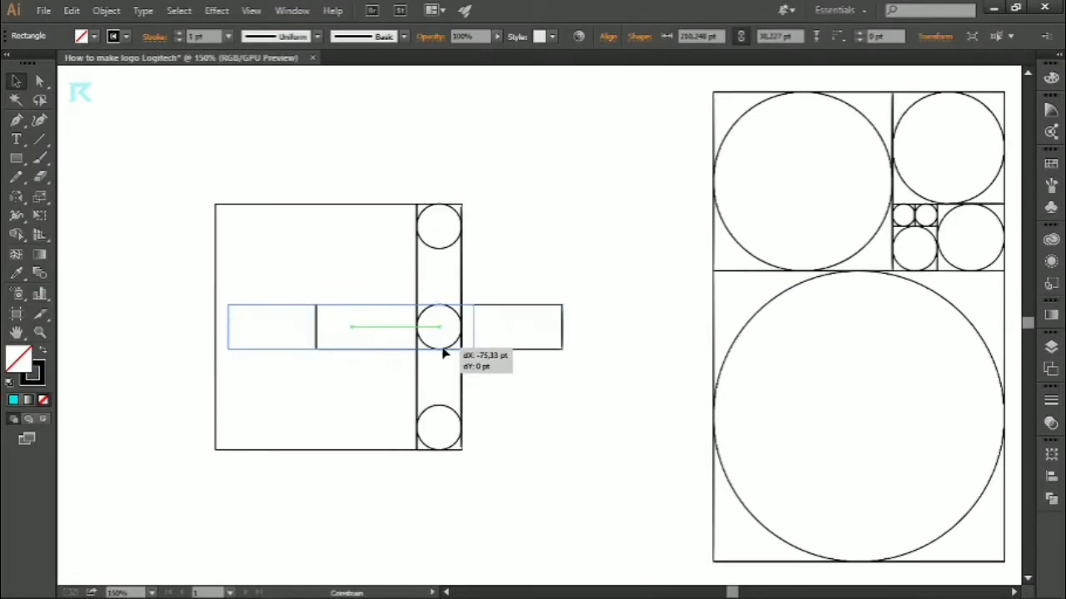
{"action": "left_click_drag", "start_coordinate": [435, 350], "coordinate": [431, 351]}
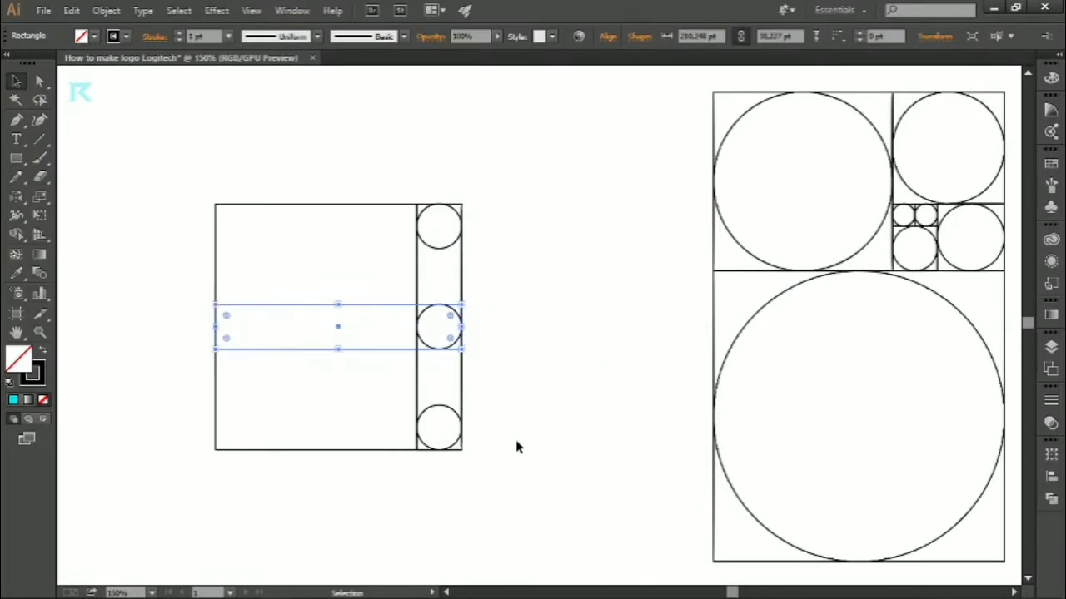
{"action": "left_click", "coordinate": [515, 442]}
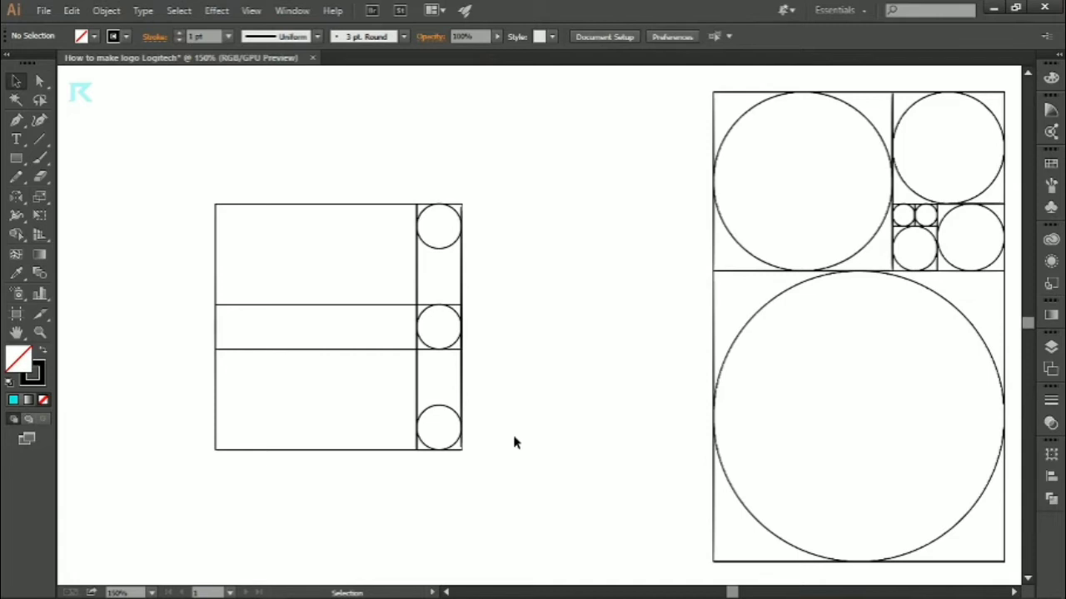
Step: Duplicate the horizontal strip and move the copy up to the square's top
{"action": "left_click", "coordinate": [376, 350]}
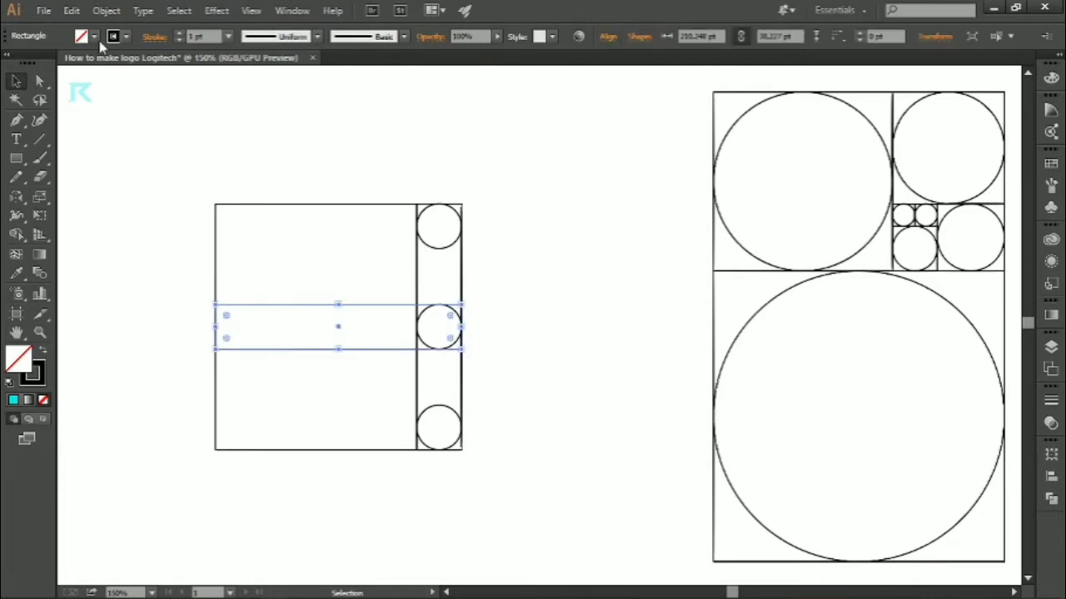
{"action": "left_click", "coordinate": [71, 10]}
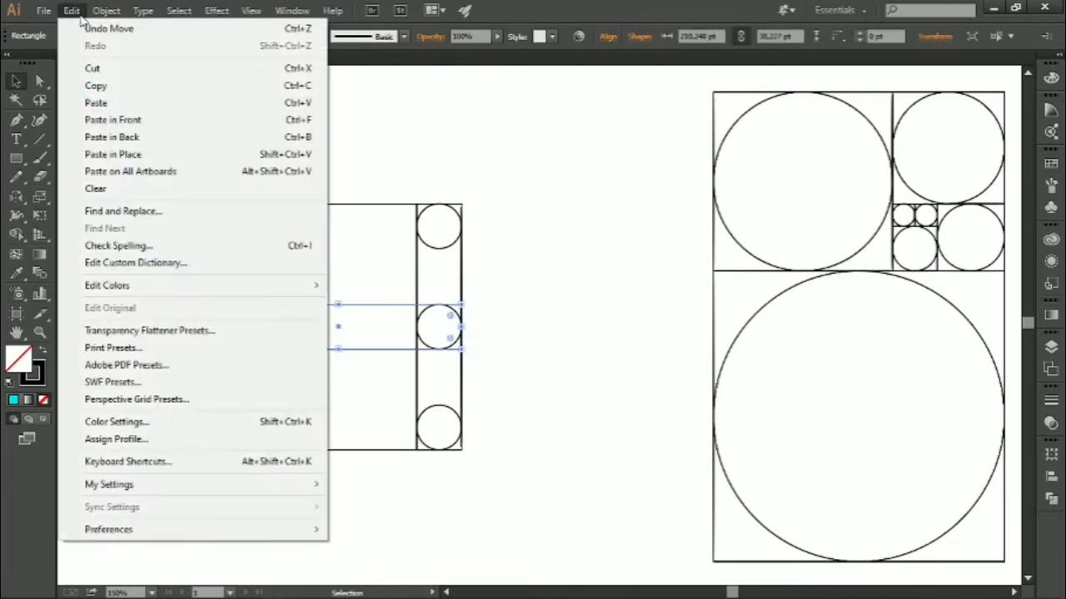
{"action": "left_click", "coordinate": [117, 86]}
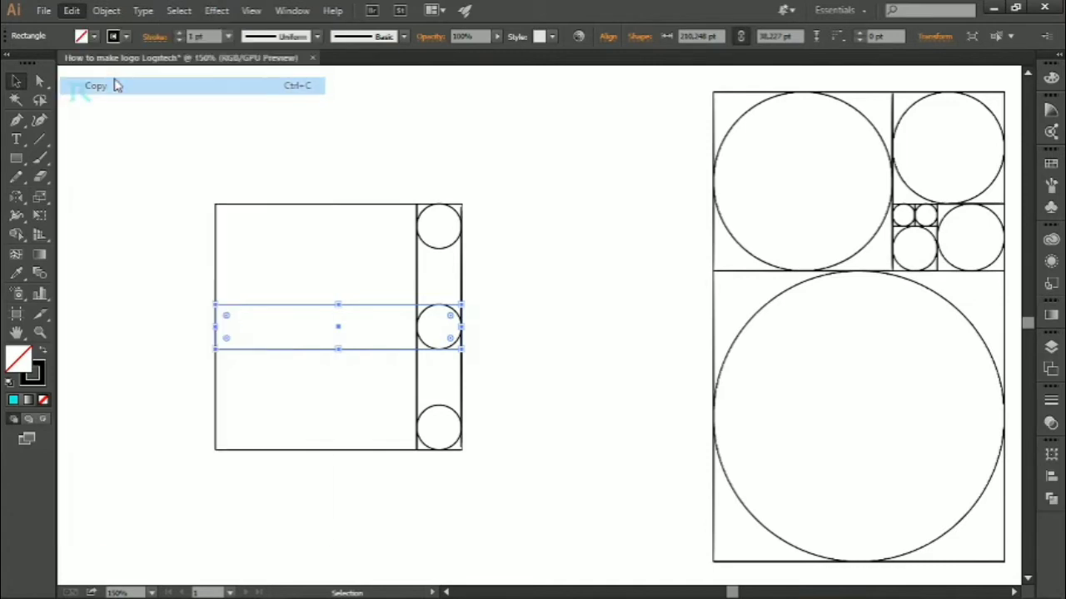
{"action": "left_click", "coordinate": [71, 10]}
{"action": "left_click", "coordinate": [274, 155]}
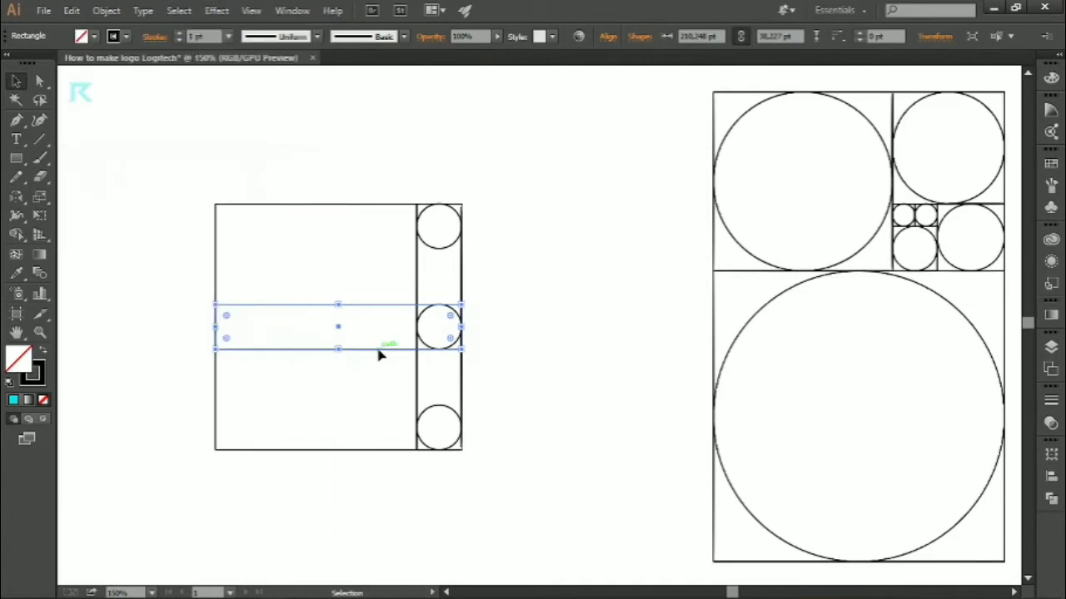
{"action": "left_click_drag", "start_coordinate": [377, 353], "coordinate": [386, 250]}
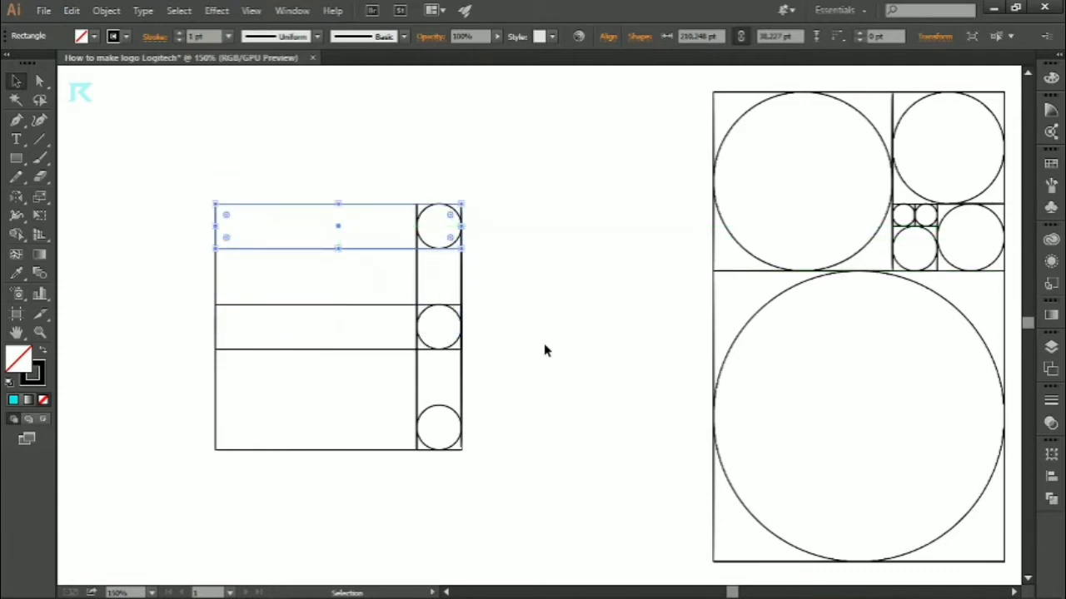
{"action": "left_click", "coordinate": [544, 351]}
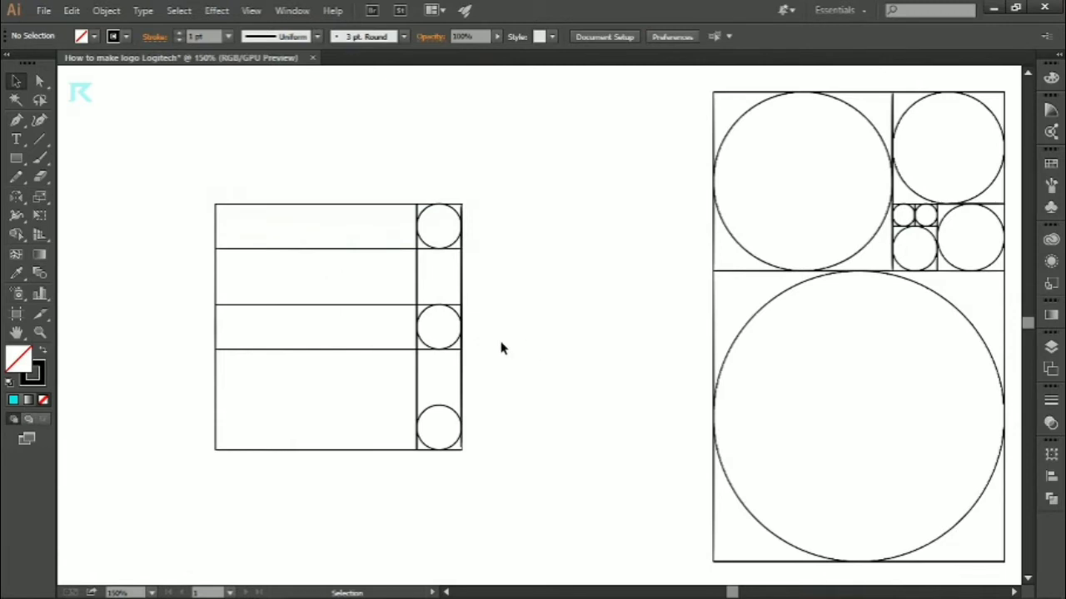
Step: Duplicate the middle circle and move the copy left to the square's centre
{"action": "left_click", "coordinate": [456, 344]}
{"action": "left_click", "coordinate": [72, 10]}
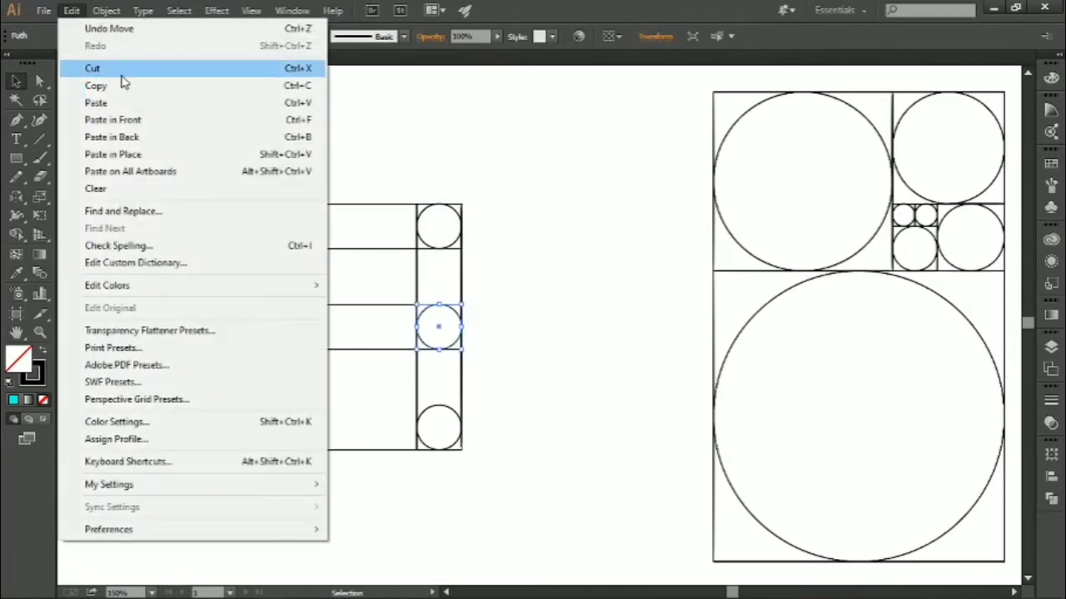
{"action": "left_click", "coordinate": [124, 89]}
{"action": "left_click", "coordinate": [72, 10]}
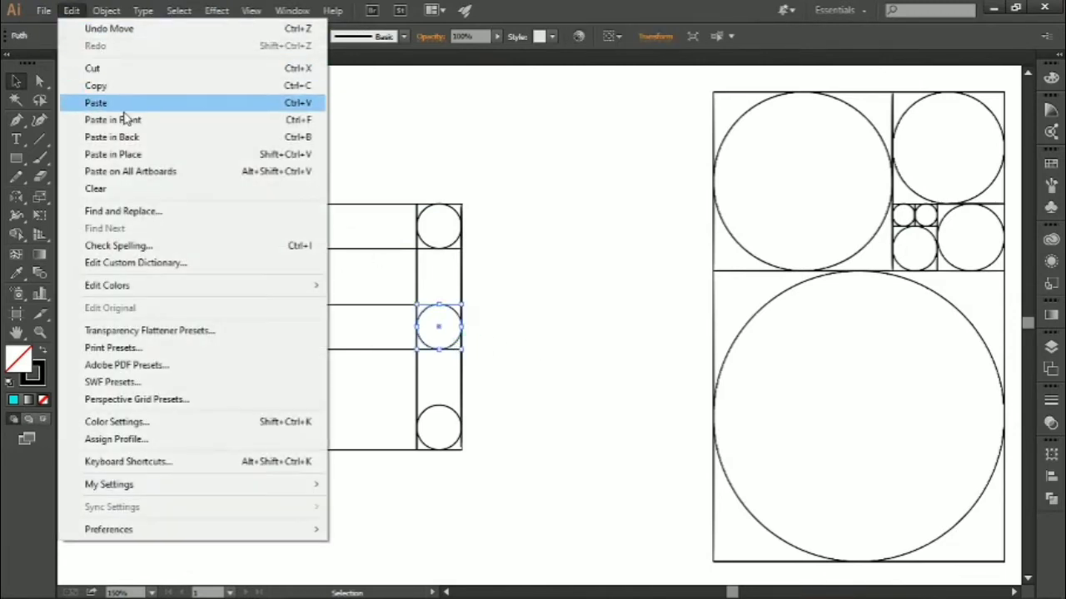
{"action": "left_click", "coordinate": [133, 140]}
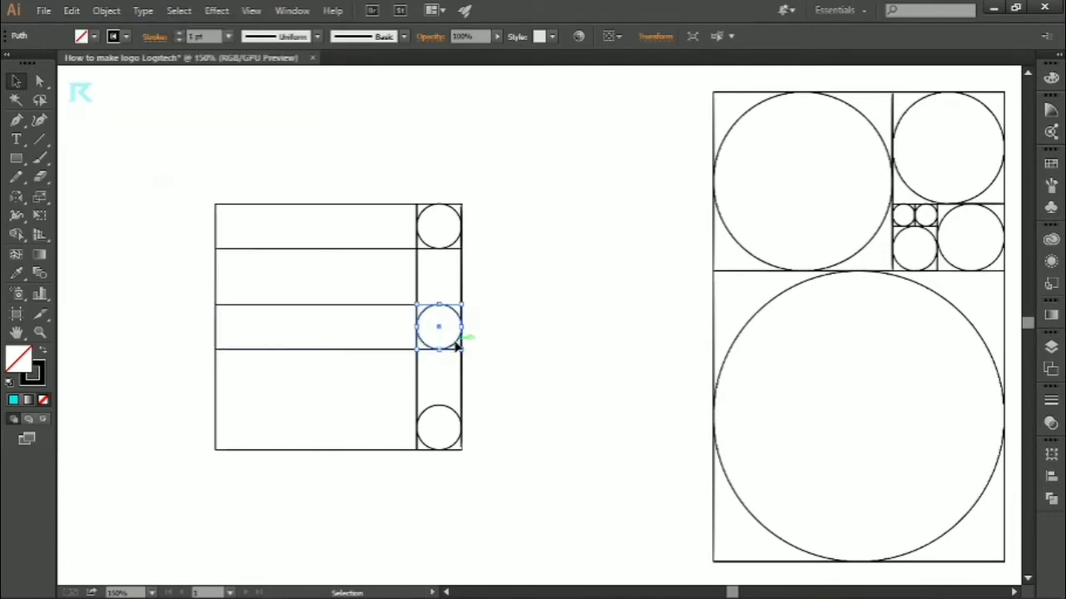
{"action": "left_click_drag", "start_coordinate": [457, 344], "coordinate": [355, 341]}
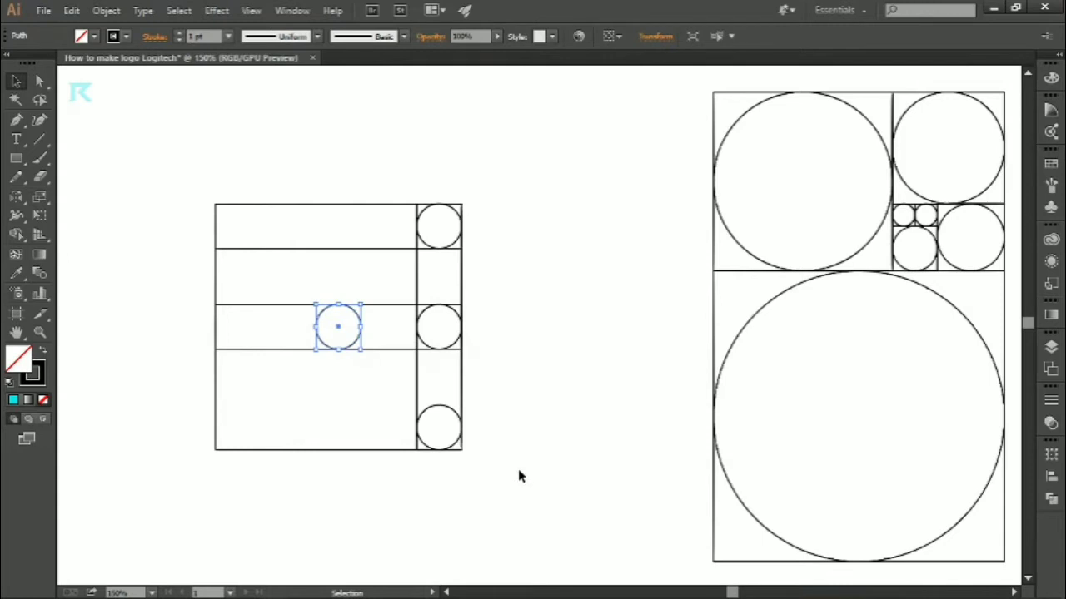
Step: Duplicate the centre circle and place the copy straight below, centred in the bottom row
{"action": "left_click", "coordinate": [518, 468]}
{"action": "left_click", "coordinate": [360, 343]}
{"action": "left_click", "coordinate": [72, 10]}
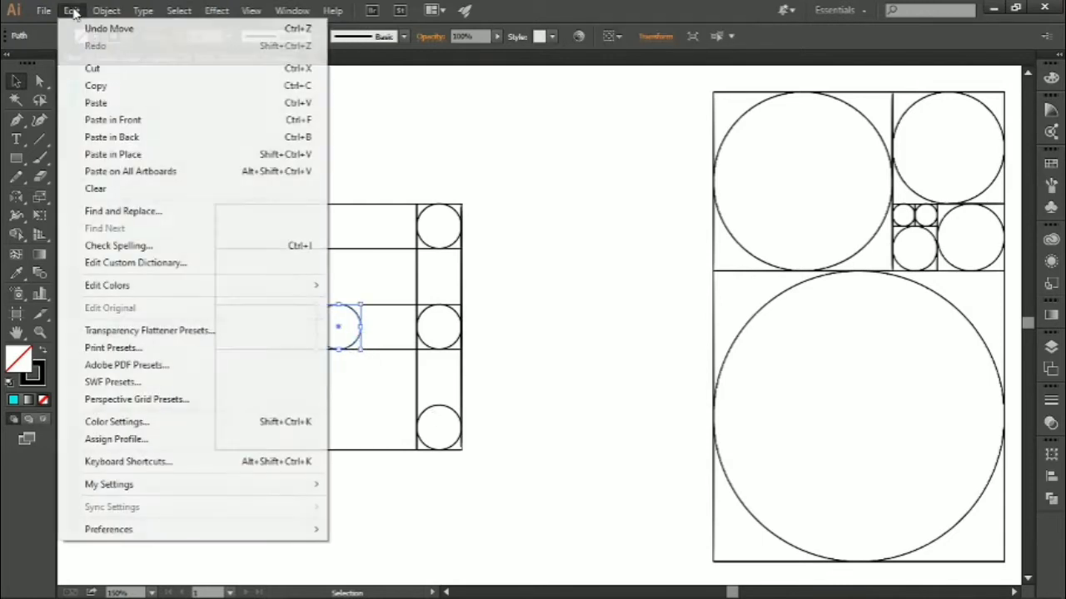
{"action": "left_click", "coordinate": [117, 89]}
{"action": "left_click", "coordinate": [71, 10]}
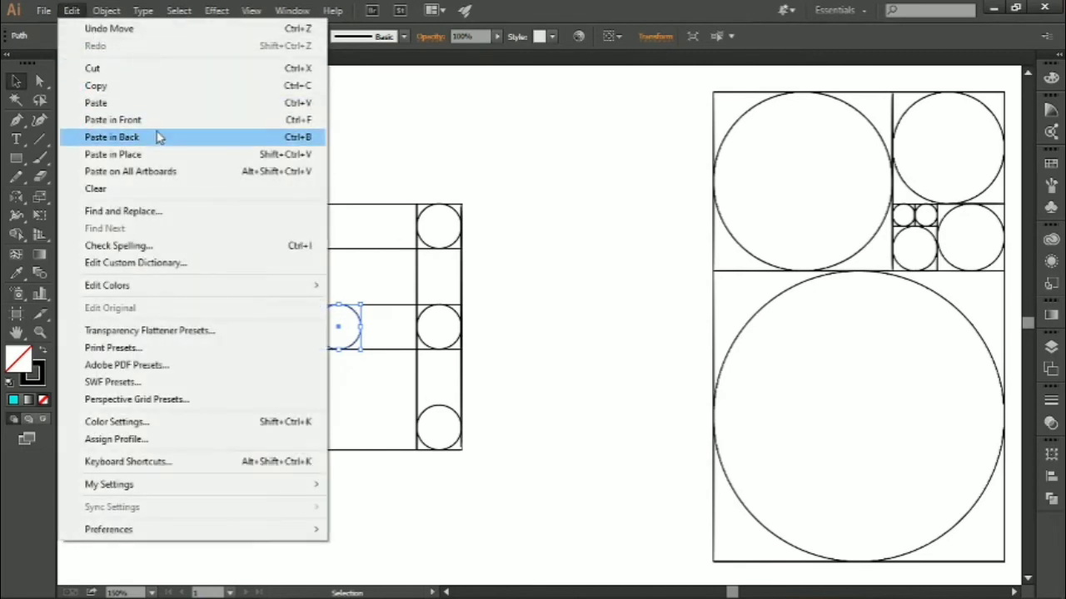
{"action": "left_click", "coordinate": [160, 154]}
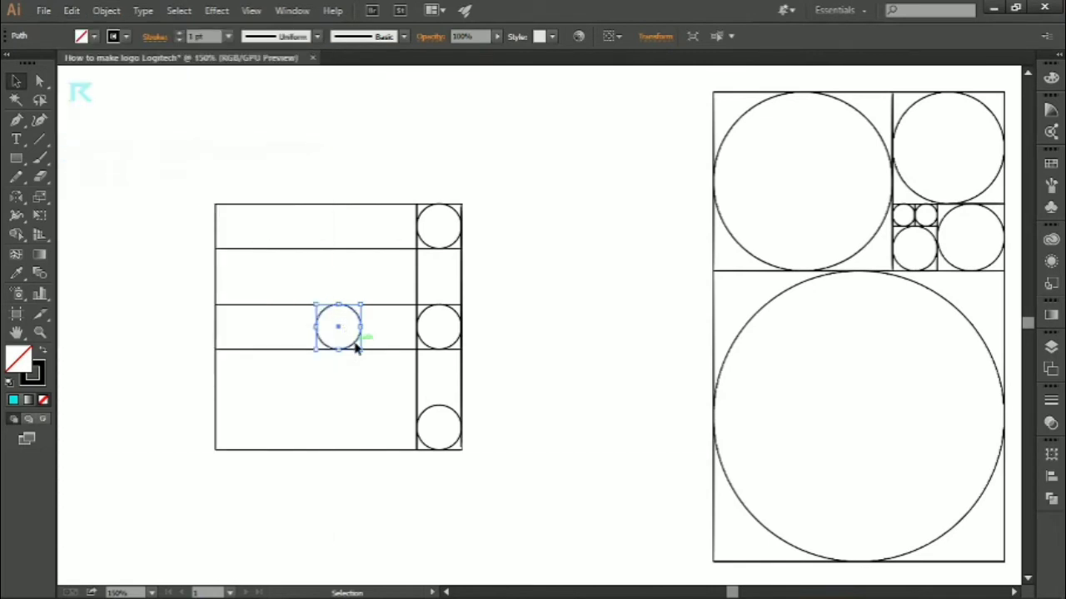
{"action": "left_click_drag", "start_coordinate": [356, 348], "coordinate": [353, 453]}
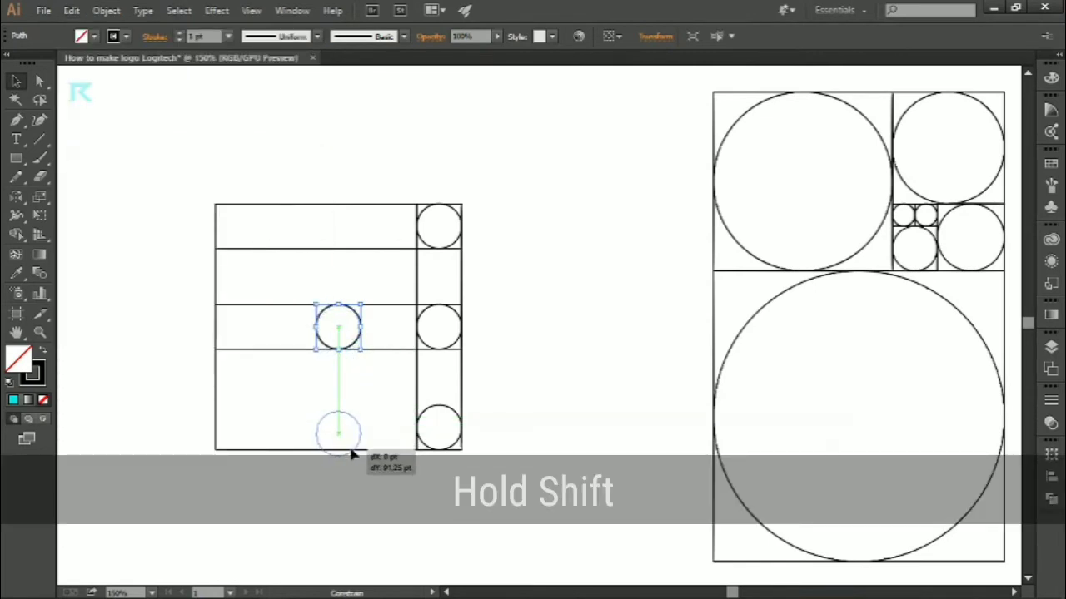
{"action": "left_click_drag", "start_coordinate": [351, 454], "coordinate": [353, 450]}
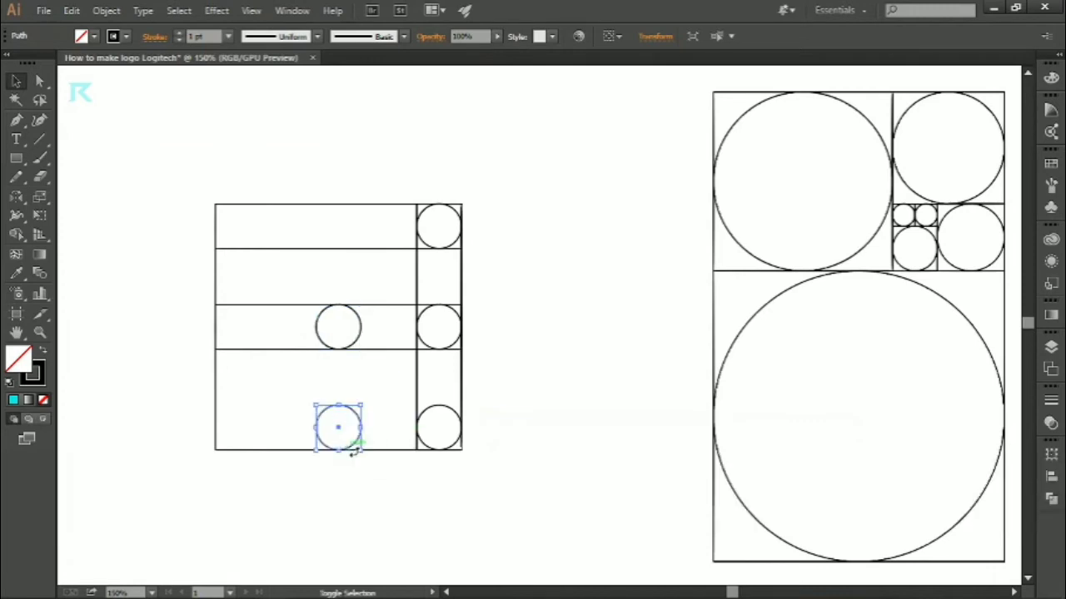
{"action": "left_click", "coordinate": [404, 504]}
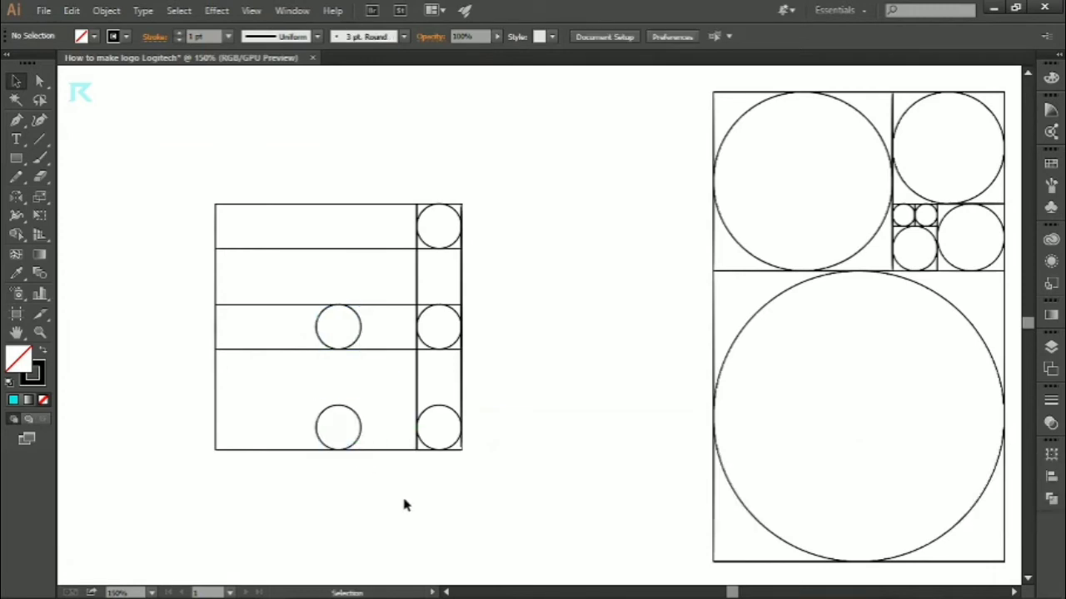
Step: Duplicate the centre circle in place and scale it from centre until it fills the square edge to edge
{"action": "left_click", "coordinate": [358, 345]}
{"action": "left_click", "coordinate": [72, 11]}
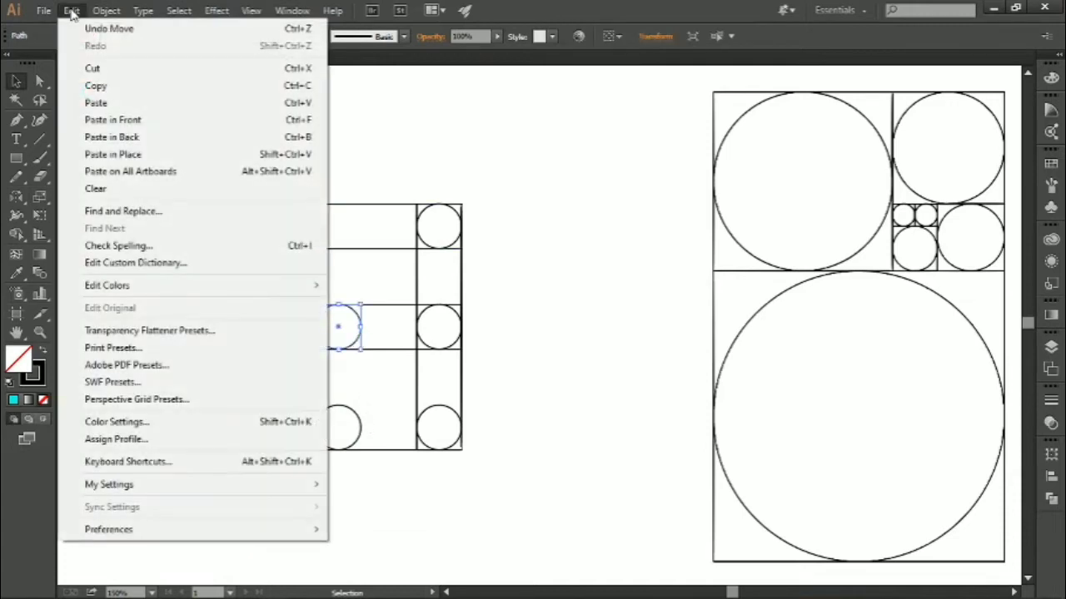
{"action": "left_click", "coordinate": [104, 84]}
{"action": "left_click", "coordinate": [72, 10]}
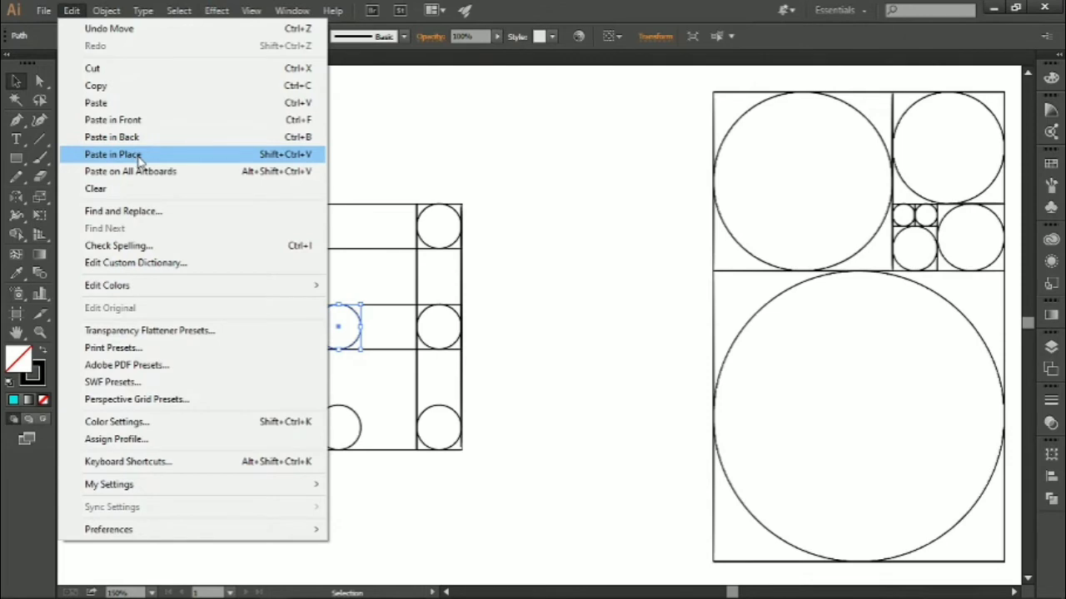
{"action": "left_click", "coordinate": [139, 155]}
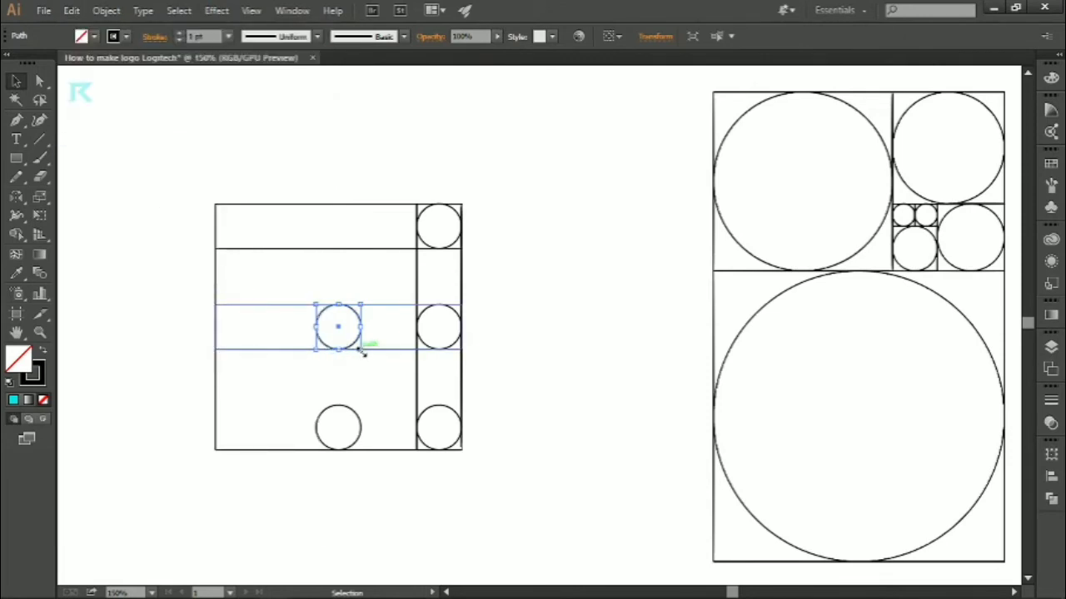
{"action": "left_click_drag", "start_coordinate": [362, 351], "coordinate": [436, 431]}
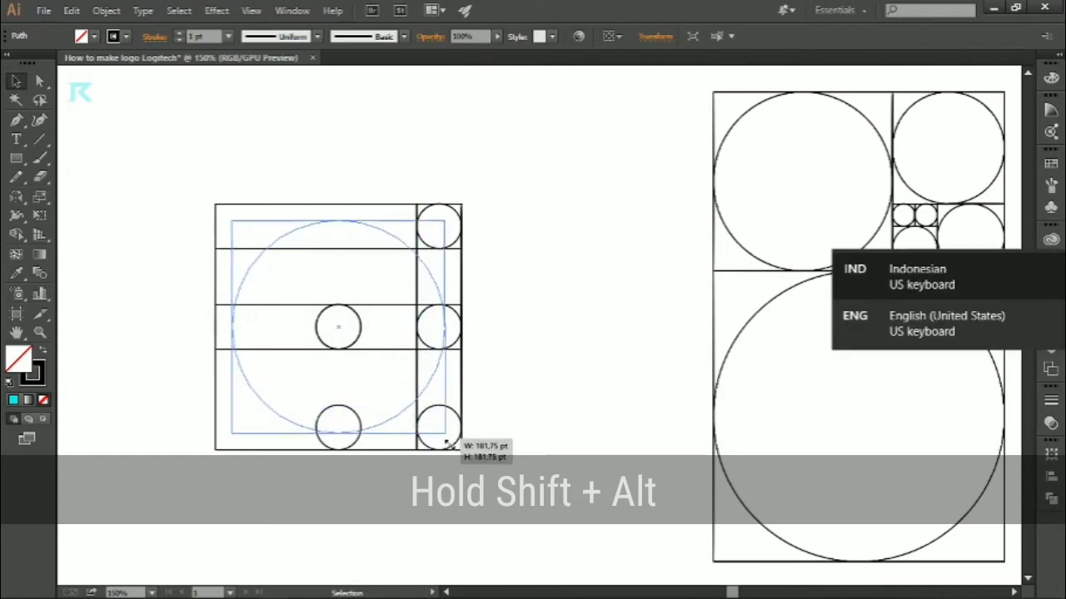
{"action": "left_click_drag", "start_coordinate": [436, 431], "coordinate": [463, 452]}
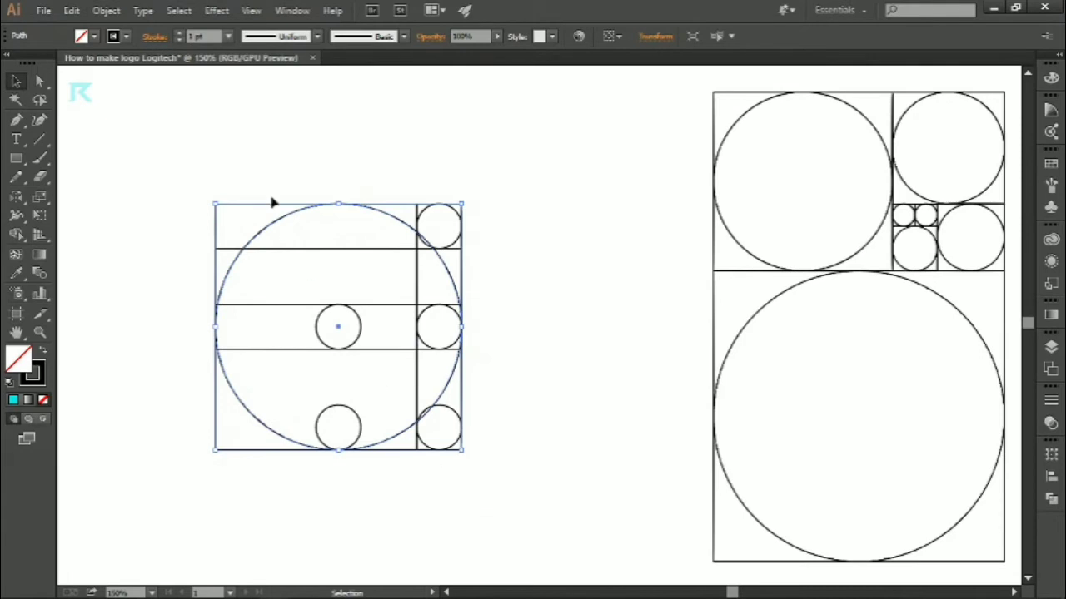
{"action": "left_click", "coordinate": [74, 11]}
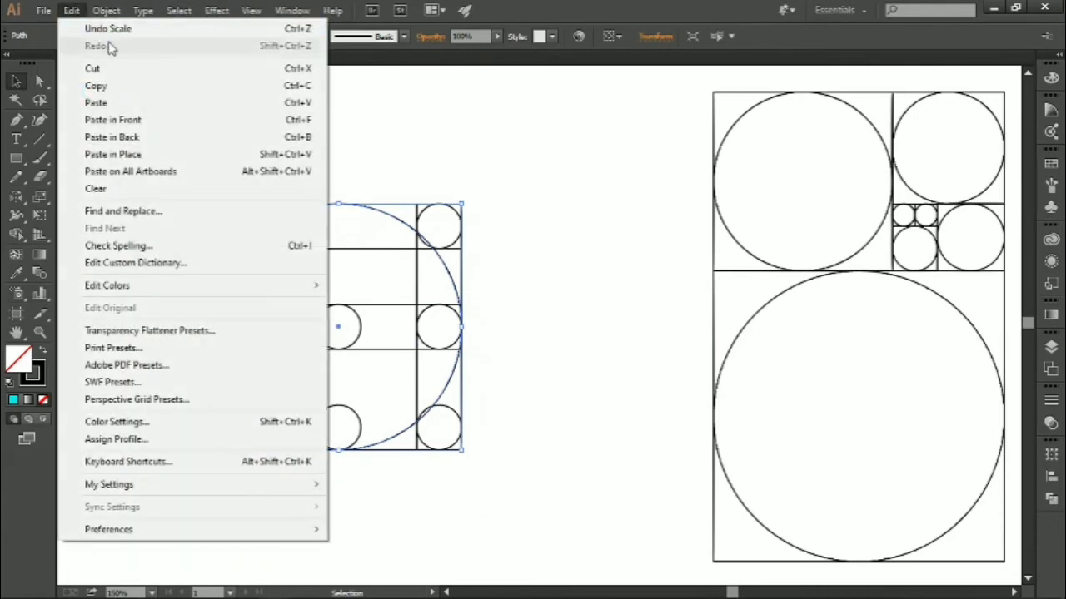
Step: Duplicate the large circle in place and shrink it to a medium concentric circle
{"action": "left_click", "coordinate": [129, 94]}
{"action": "left_click", "coordinate": [73, 12]}
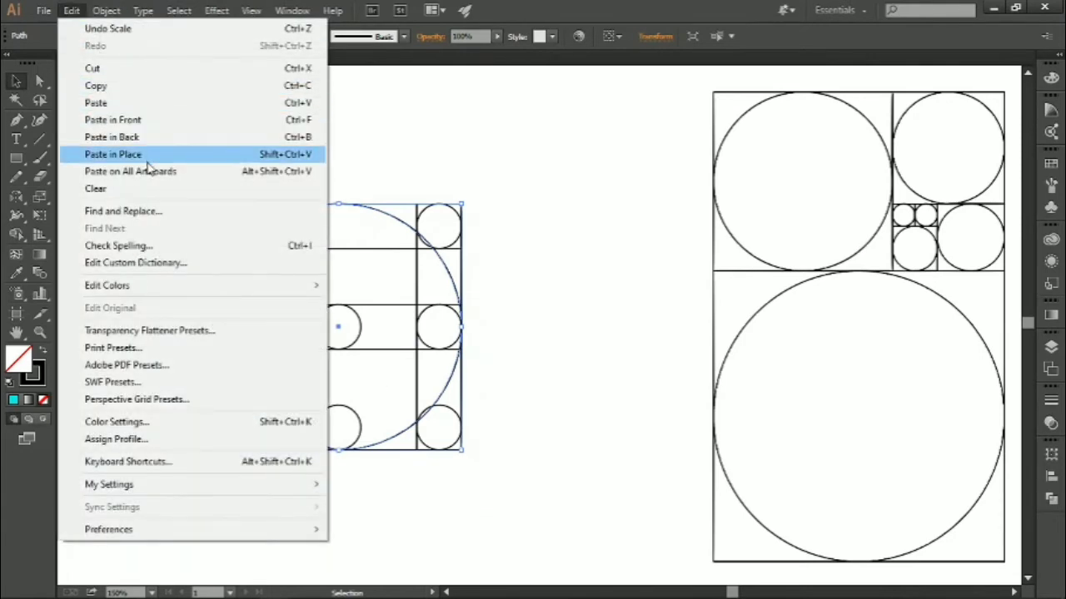
{"action": "left_click", "coordinate": [143, 155]}
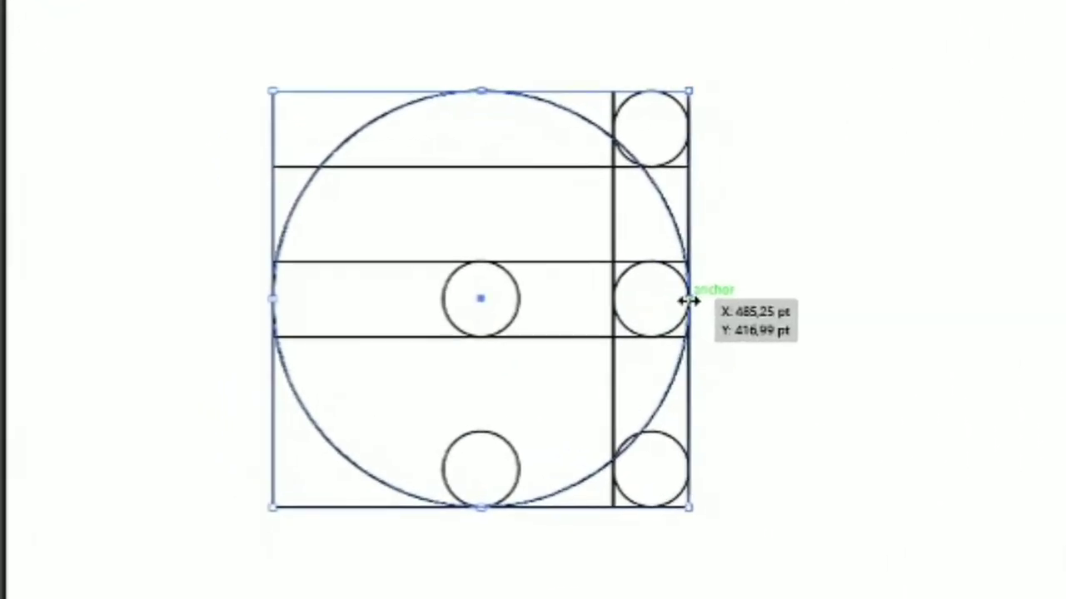
{"action": "left_click_drag", "start_coordinate": [689, 300], "coordinate": [623, 298]}
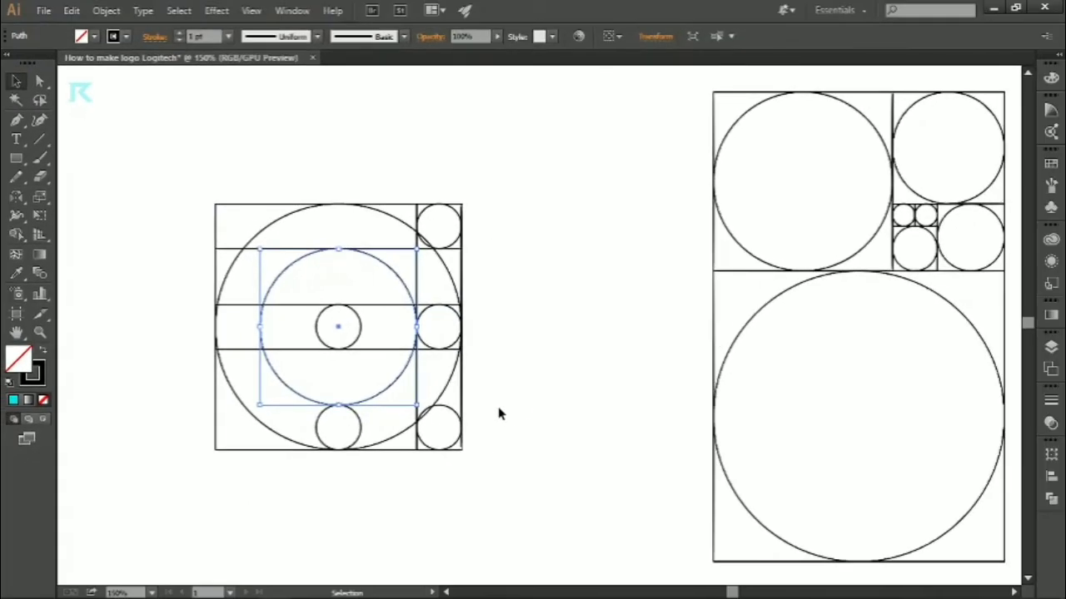
{"action": "left_click", "coordinate": [491, 412]}
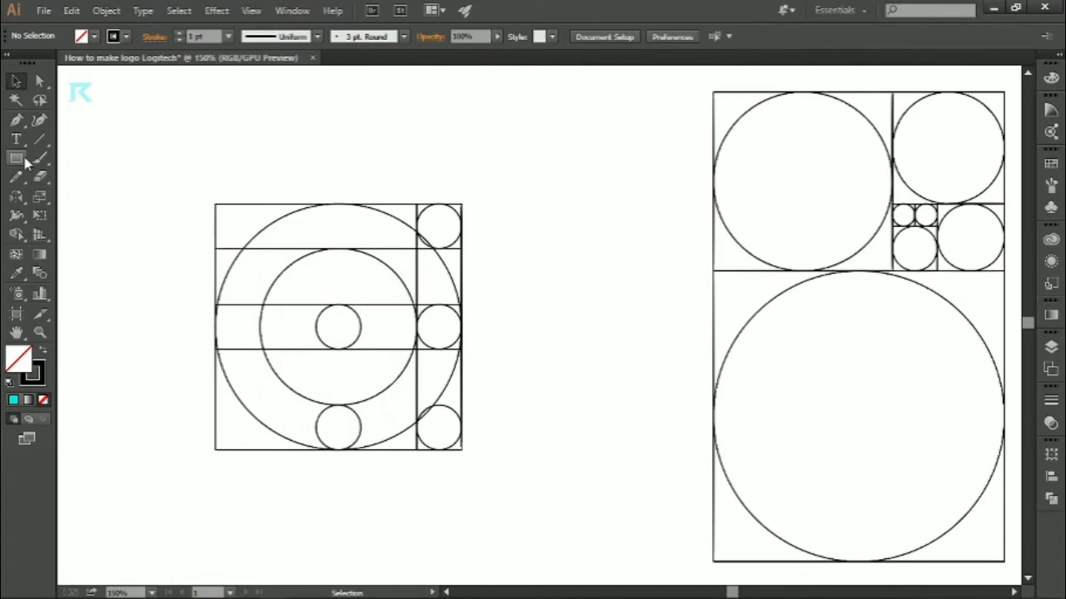
Step: Draw a roughly 110 pt circle around the lower small circle, then select all construction shapes
{"action": "left_click_drag", "start_coordinate": [28, 164], "coordinate": [83, 195]}
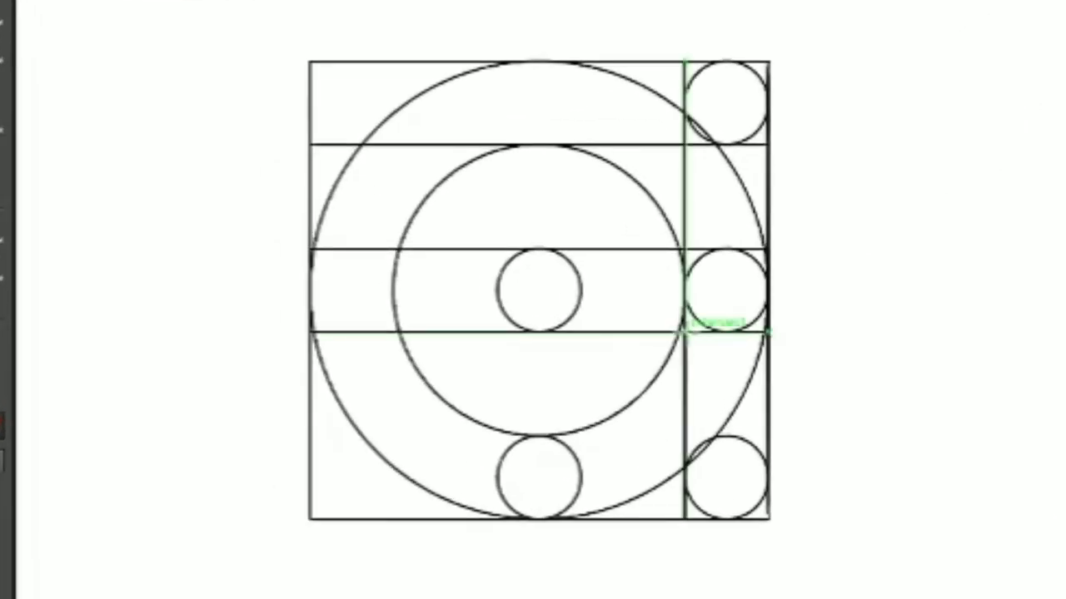
{"action": "mouse_move", "coordinate": [684, 332]}
{"action": "left_mouse_down"}
{"action": "mouse_move", "coordinate": [603, 437]}
{"action": "mouse_move", "coordinate": [480, 563]}
{"action": "mouse_move", "coordinate": [454, 571]}
{"action": "left_mouse_up"}
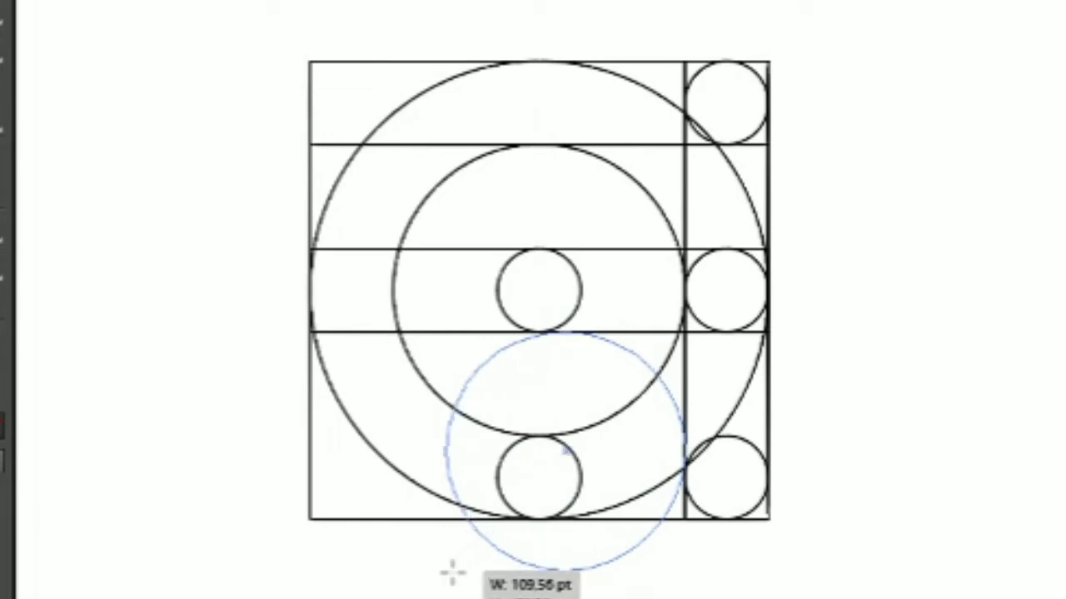
{"action": "left_click_drag", "start_coordinate": [454, 571], "coordinate": [288, 479]}
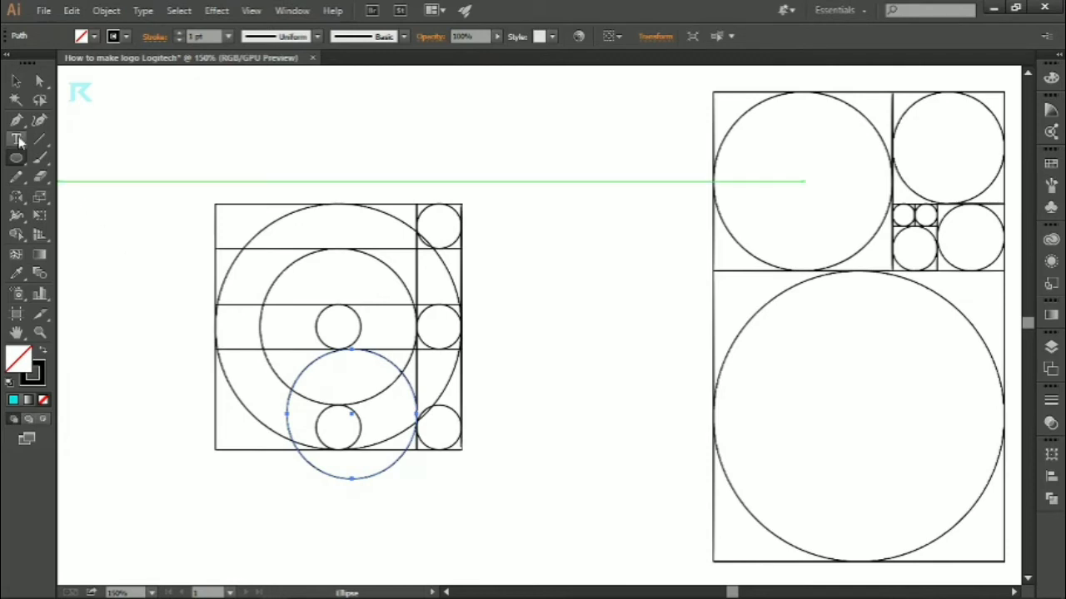
{"action": "left_click", "coordinate": [16, 81]}
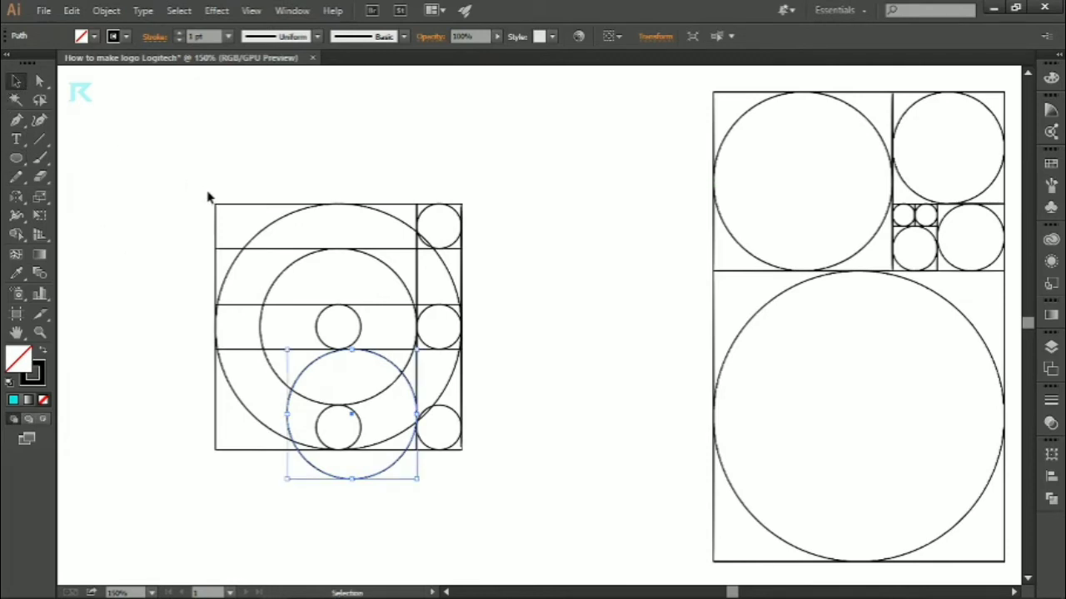
{"action": "left_click", "coordinate": [183, 197]}
{"action": "left_click_drag", "start_coordinate": [183, 196], "coordinate": [488, 459]}
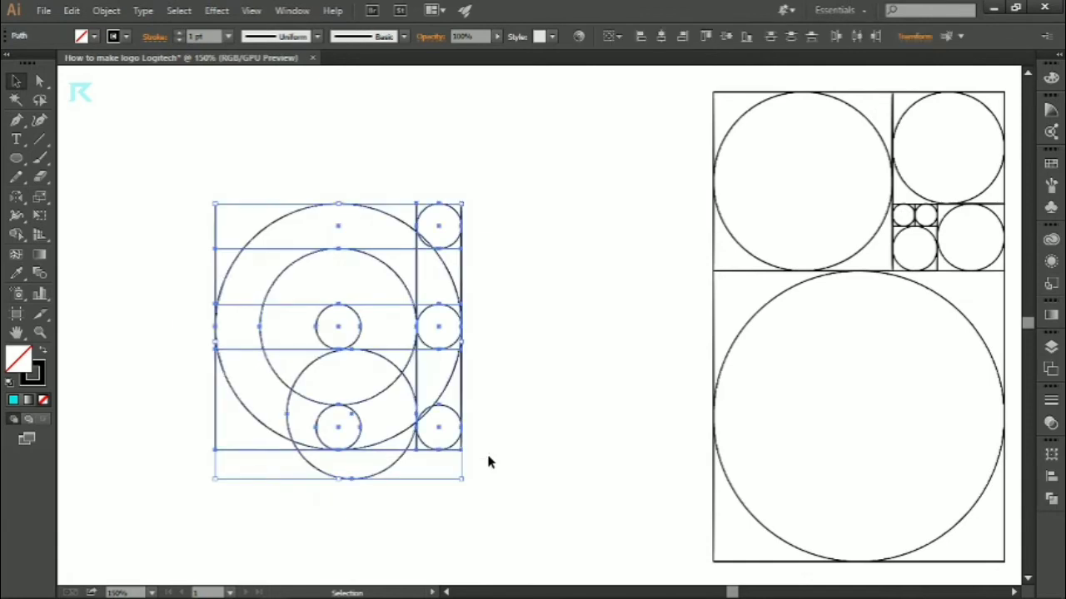
Step: With Shape Builder, merge the regions from the bottom circle up the left arc into one C-shaped band
{"action": "left_click", "coordinate": [16, 233]}
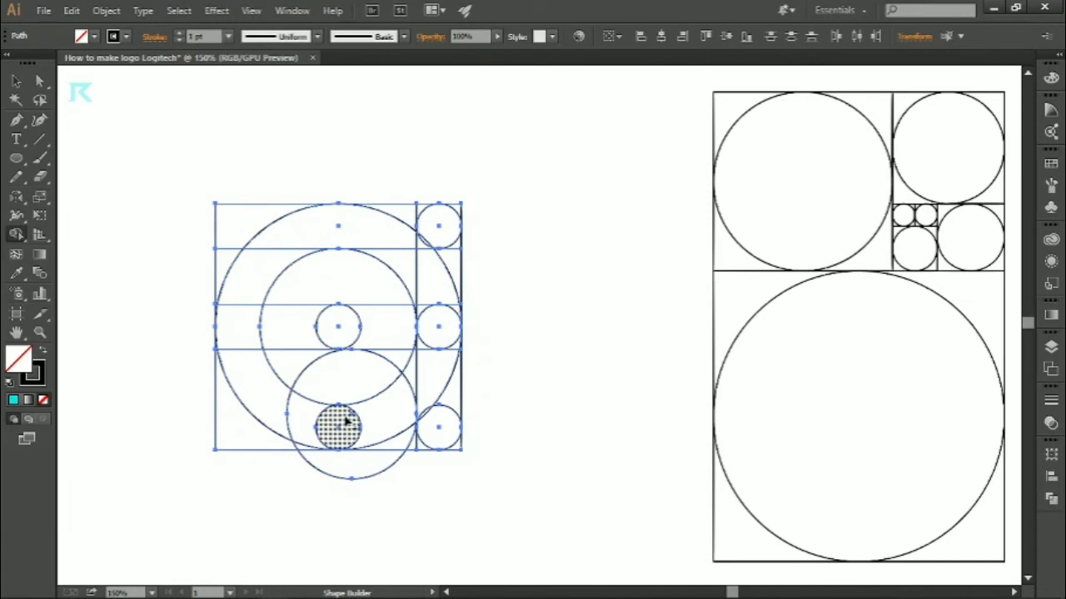
{"action": "mouse_move", "coordinate": [326, 425]}
{"action": "left_mouse_down"}
{"action": "mouse_move", "coordinate": [242, 308]}
{"action": "mouse_move", "coordinate": [370, 226]}
{"action": "mouse_move", "coordinate": [435, 223]}
{"action": "left_mouse_up"}
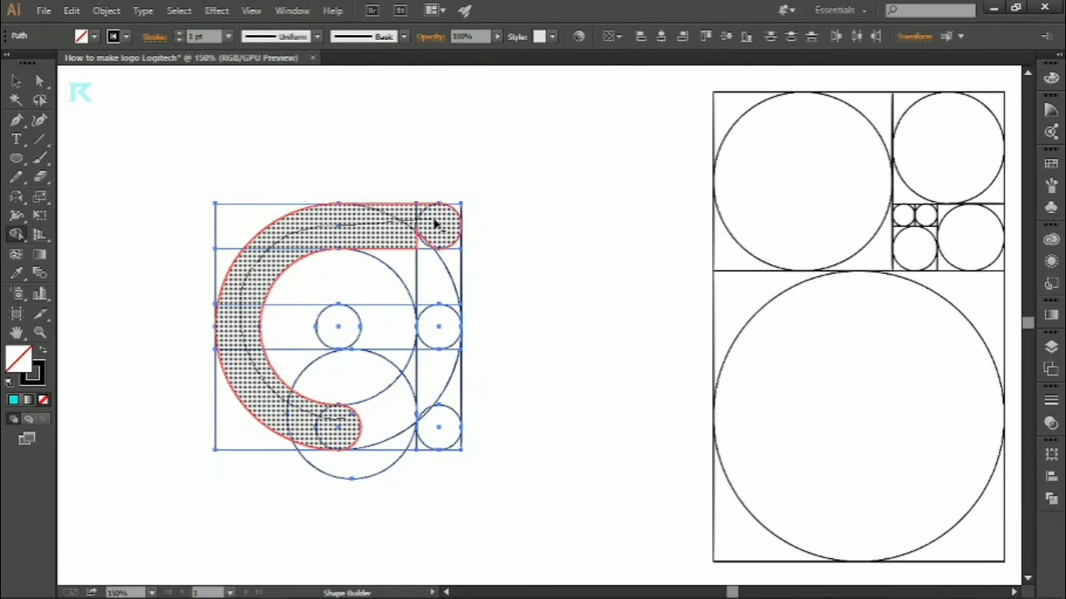
{"action": "left_click_drag", "start_coordinate": [431, 233], "coordinate": [418, 234]}
{"action": "left_click_drag", "start_coordinate": [425, 249], "coordinate": [398, 241]}
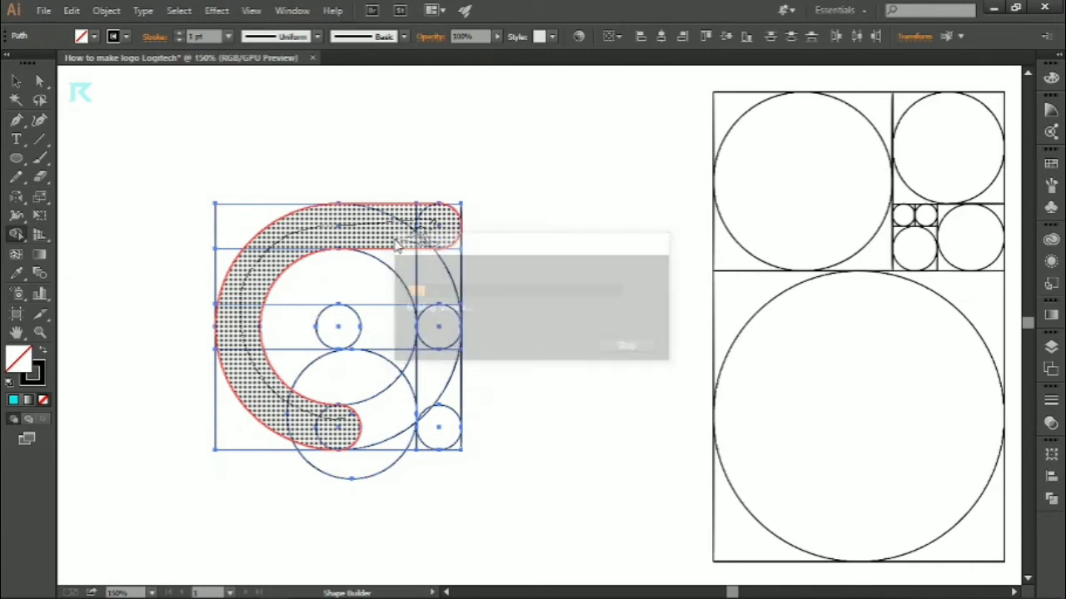
Step: Zoom in and merge the top bar pieces into the band's rounded end
{"action": "scroll", "coordinate": [415, 248], "scroll_direction": "up", "scroll_amount": 1}
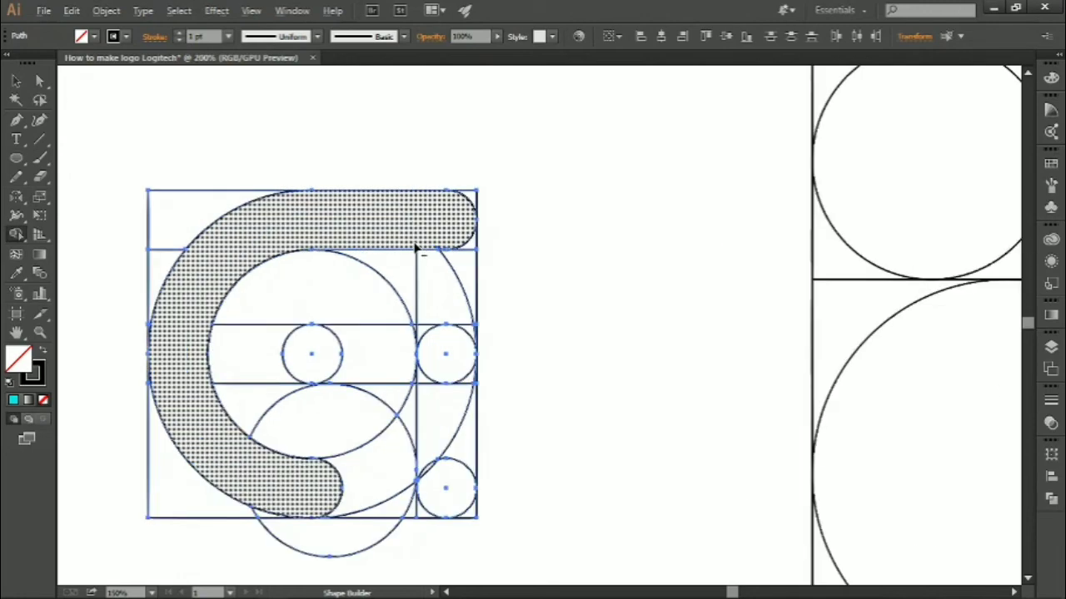
{"action": "scroll", "coordinate": [416, 250], "scroll_direction": "up", "scroll_amount": 1}
{"action": "scroll", "coordinate": [418, 250], "scroll_direction": "up", "scroll_amount": 1}
{"action": "scroll", "coordinate": [420, 252], "scroll_direction": "up", "scroll_amount": 1}
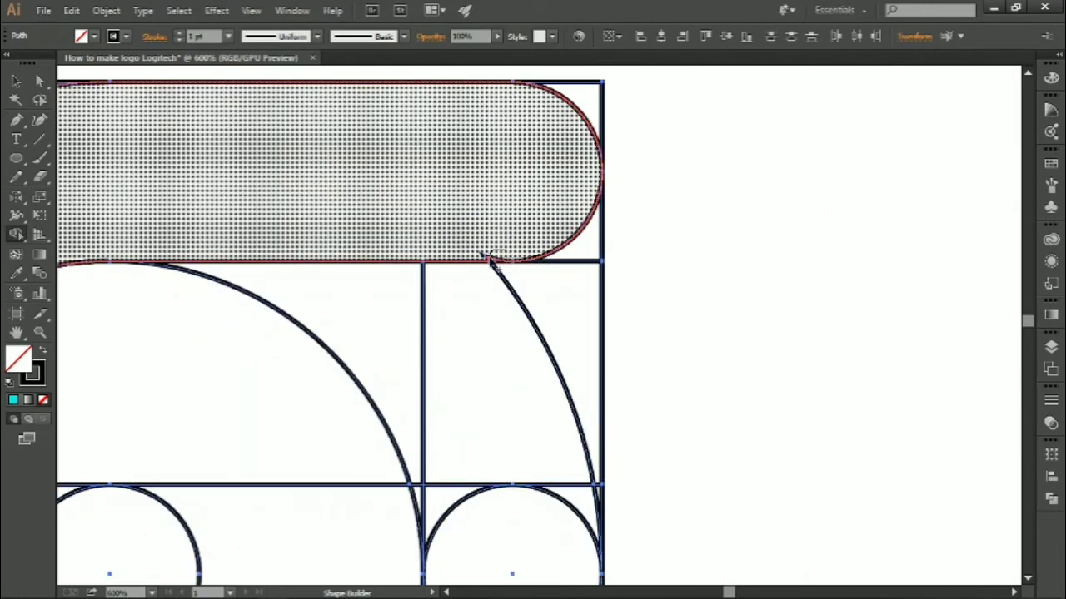
{"action": "left_click", "coordinate": [483, 262]}
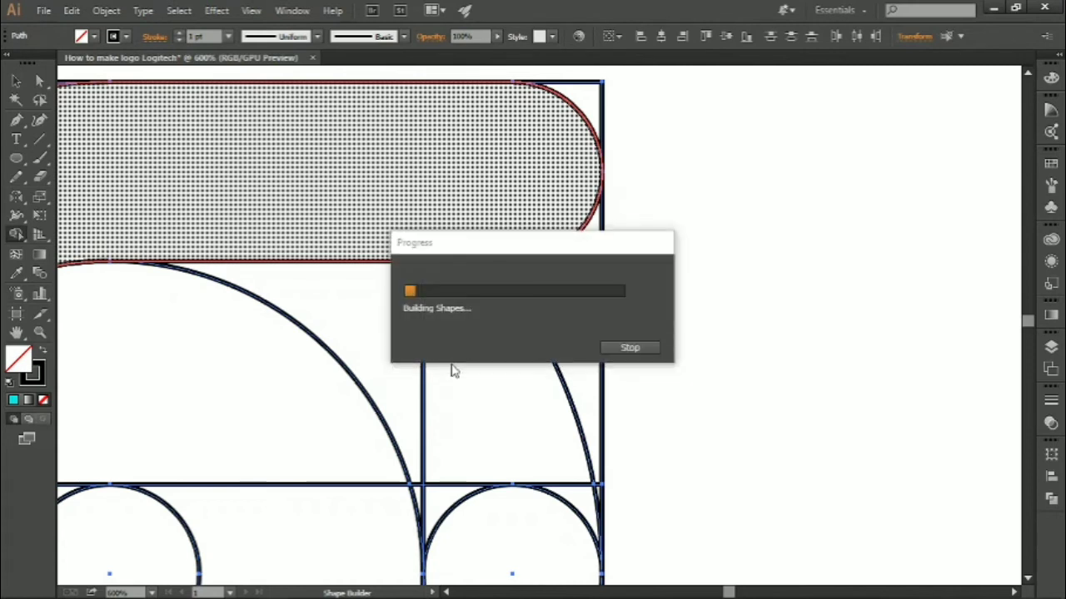
{"action": "scroll", "coordinate": [452, 369], "scroll_direction": "down", "scroll_amount": 1}
{"action": "scroll", "coordinate": [452, 369], "scroll_direction": "down", "scroll_amount": 1}
Step: Use Shape Builder to merge the small circle, the right-side regions, the bottom circle and the leftover piece into one right leg
{"action": "scroll", "coordinate": [452, 368], "scroll_direction": "down", "scroll_amount": 1}
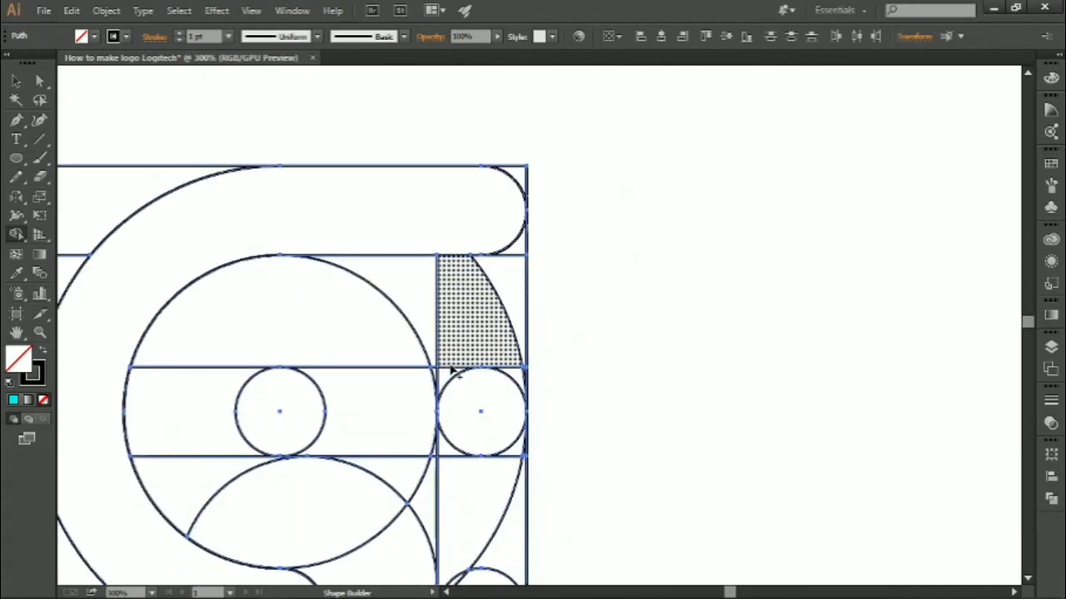
{"action": "scroll", "coordinate": [452, 369], "scroll_direction": "down", "scroll_amount": 2}
{"action": "scroll", "coordinate": [445, 369], "scroll_direction": "down", "scroll_amount": 1}
{"action": "mouse_move", "coordinate": [283, 301]}
{"action": "left_mouse_down"}
{"action": "mouse_move", "coordinate": [417, 309]}
{"action": "mouse_move", "coordinate": [459, 364]}
{"action": "mouse_move", "coordinate": [459, 382]}
{"action": "mouse_move", "coordinate": [435, 375]}
{"action": "mouse_move", "coordinate": [437, 274]}
{"action": "mouse_move", "coordinate": [483, 269]}
{"action": "mouse_move", "coordinate": [506, 285]}
{"action": "left_mouse_up"}
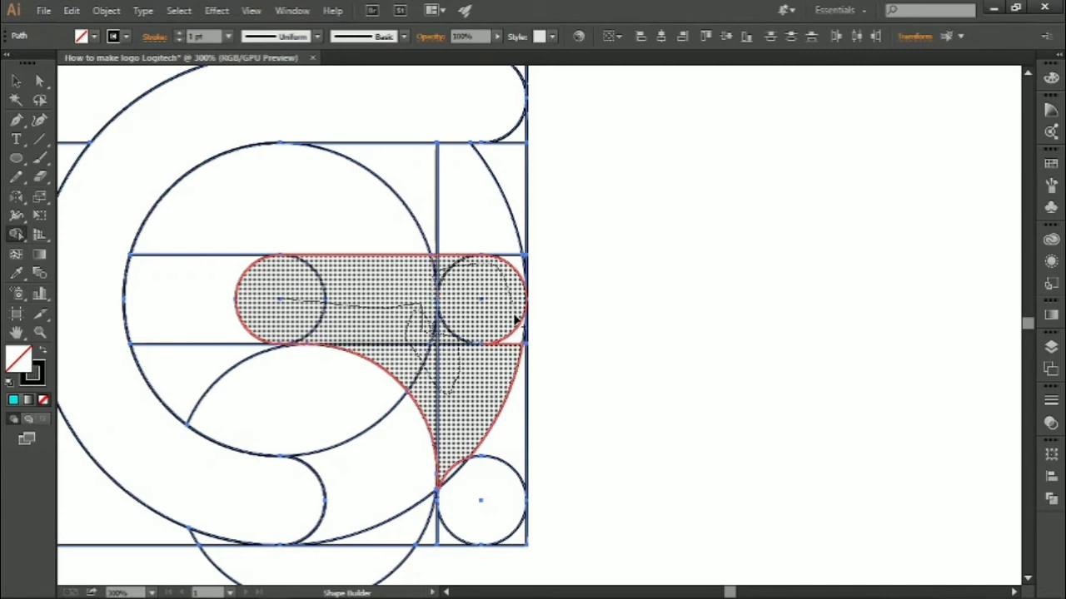
{"action": "mouse_move", "coordinate": [518, 332]}
{"action": "left_mouse_down"}
{"action": "mouse_move", "coordinate": [495, 484]}
{"action": "mouse_move", "coordinate": [440, 469]}
{"action": "mouse_move", "coordinate": [452, 463]}
{"action": "left_mouse_up"}
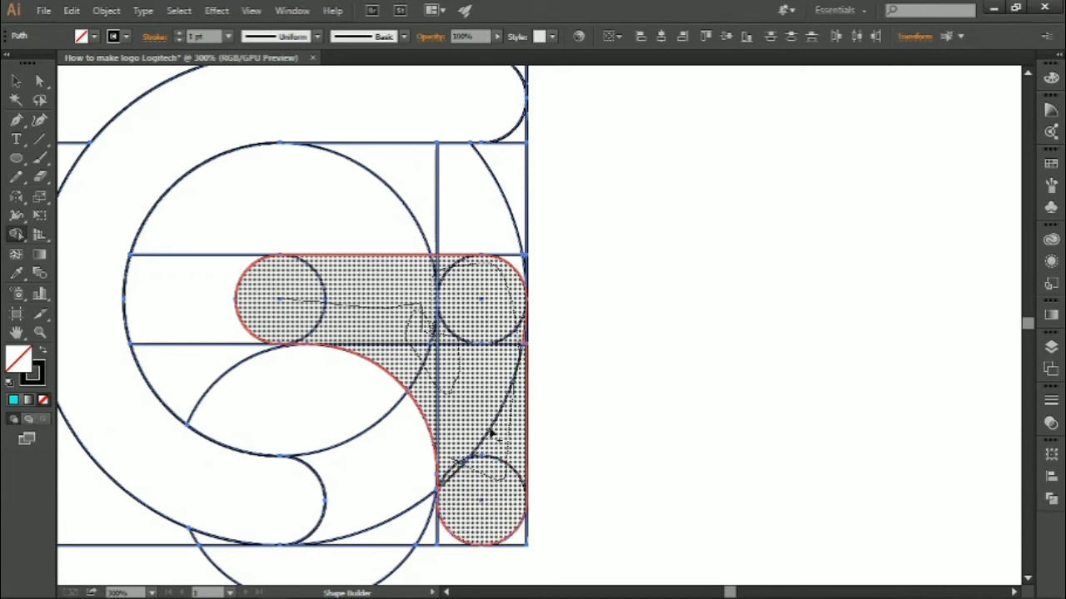
{"action": "mouse_move", "coordinate": [491, 433]}
{"action": "left_mouse_down"}
{"action": "mouse_move", "coordinate": [526, 349]}
{"action": "mouse_move", "coordinate": [515, 324]}
{"action": "left_mouse_up"}
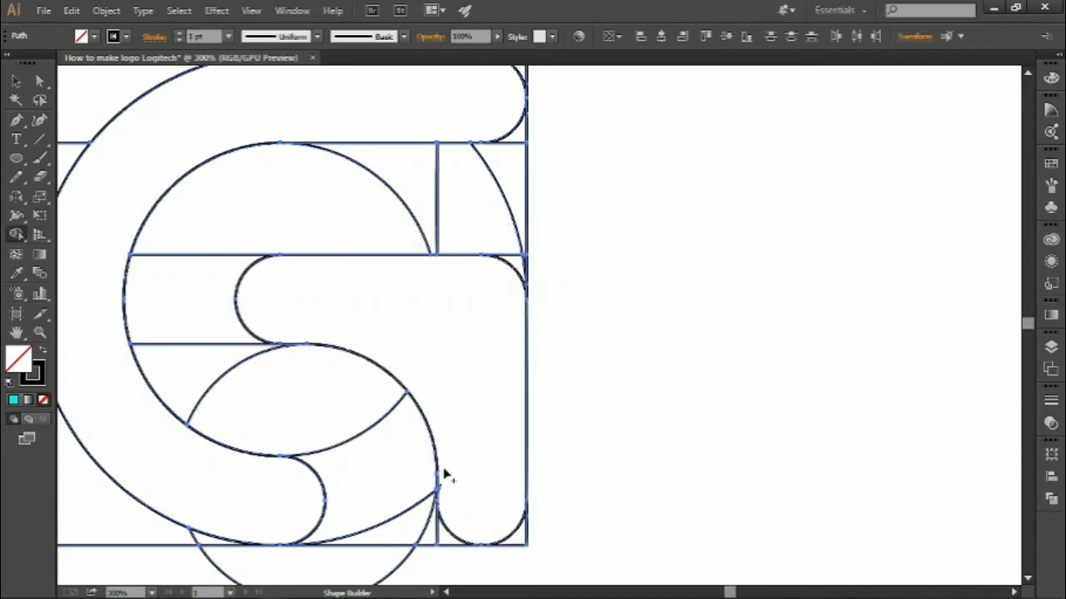
{"action": "scroll", "coordinate": [436, 497], "scroll_direction": "up", "scroll_amount": 3}
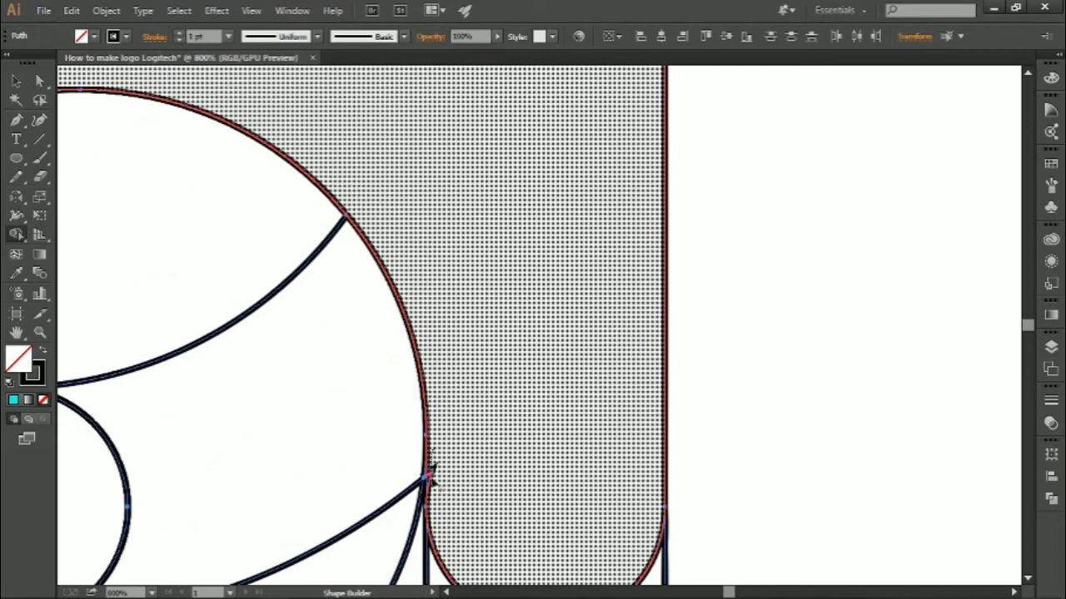
{"action": "left_click", "coordinate": [451, 497]}
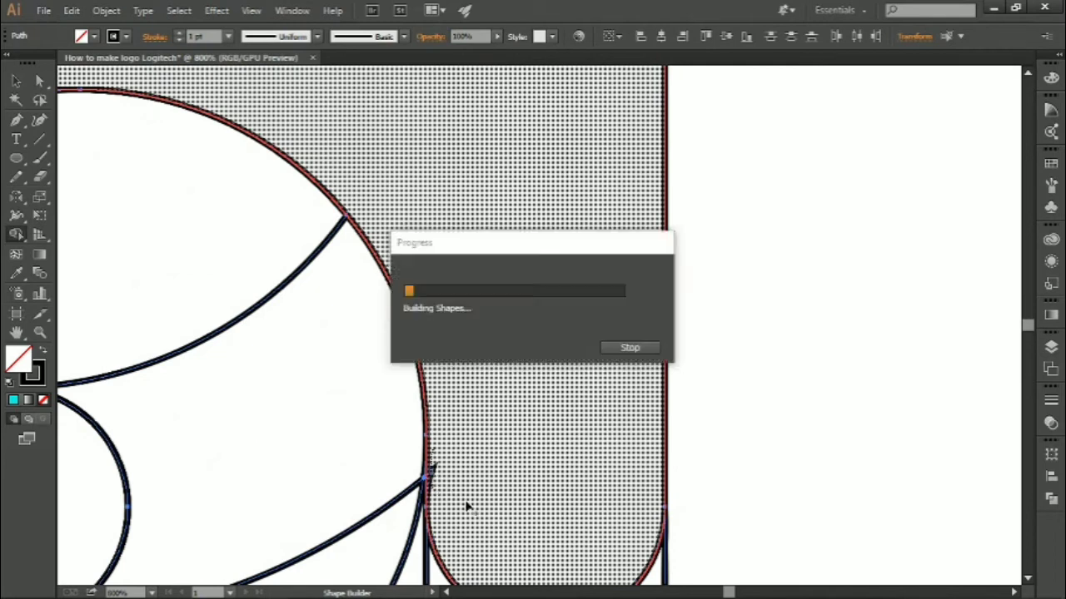
{"action": "scroll", "coordinate": [463, 503], "scroll_direction": "down", "scroll_amount": 1}
{"action": "scroll", "coordinate": [464, 506], "scroll_direction": "down", "scroll_amount": 2}
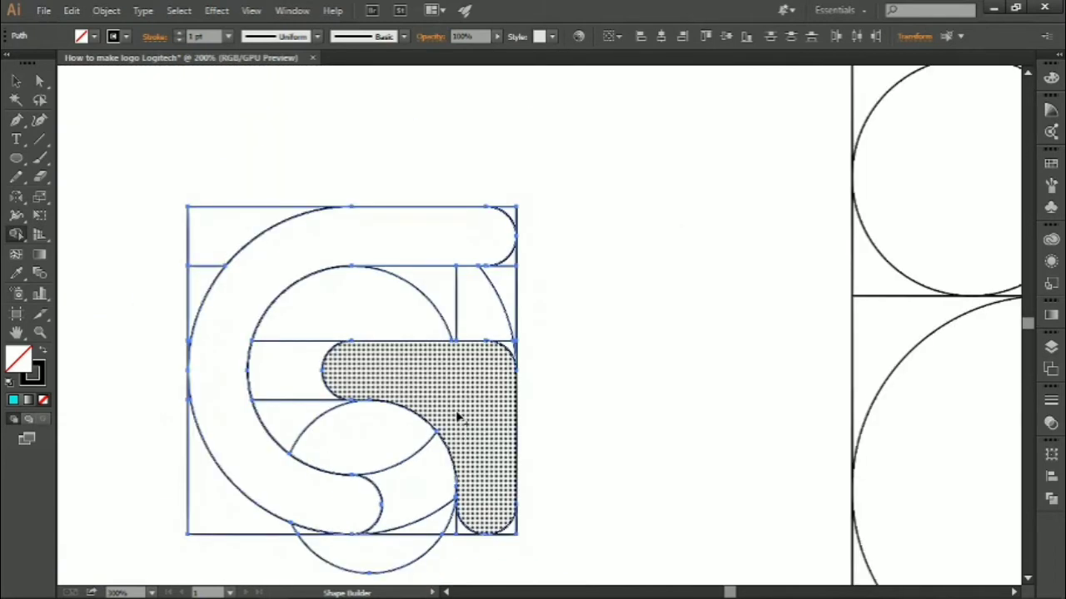
{"action": "scroll", "coordinate": [459, 419], "scroll_direction": "left", "scroll_amount": 2}
{"action": "scroll", "coordinate": [480, 397], "scroll_direction": "left", "scroll_amount": 1}
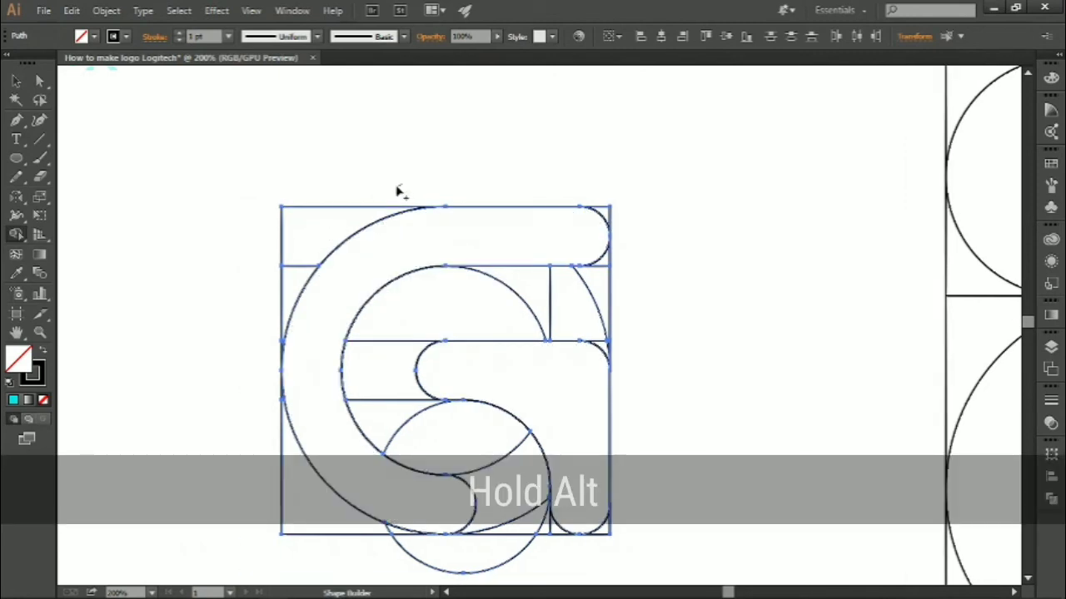
Step: Alt-delete the surrounding construction regions and the three corner slivers, then return to the Selection tool
{"action": "mouse_move", "coordinate": [397, 189]}
{"action": "left_mouse_down"}
{"action": "mouse_move", "coordinate": [249, 351]}
{"action": "mouse_move", "coordinate": [278, 487]}
{"action": "mouse_move", "coordinate": [310, 508]}
{"action": "left_mouse_up"}
{"action": "mouse_move", "coordinate": [363, 547]}
{"action": "left_mouse_down"}
{"action": "mouse_move", "coordinate": [450, 553]}
{"action": "mouse_move", "coordinate": [503, 520]}
{"action": "mouse_move", "coordinate": [425, 314]}
{"action": "mouse_move", "coordinate": [618, 308]}
{"action": "mouse_move", "coordinate": [607, 291]}
{"action": "mouse_move", "coordinate": [612, 265]}
{"action": "left_mouse_up"}
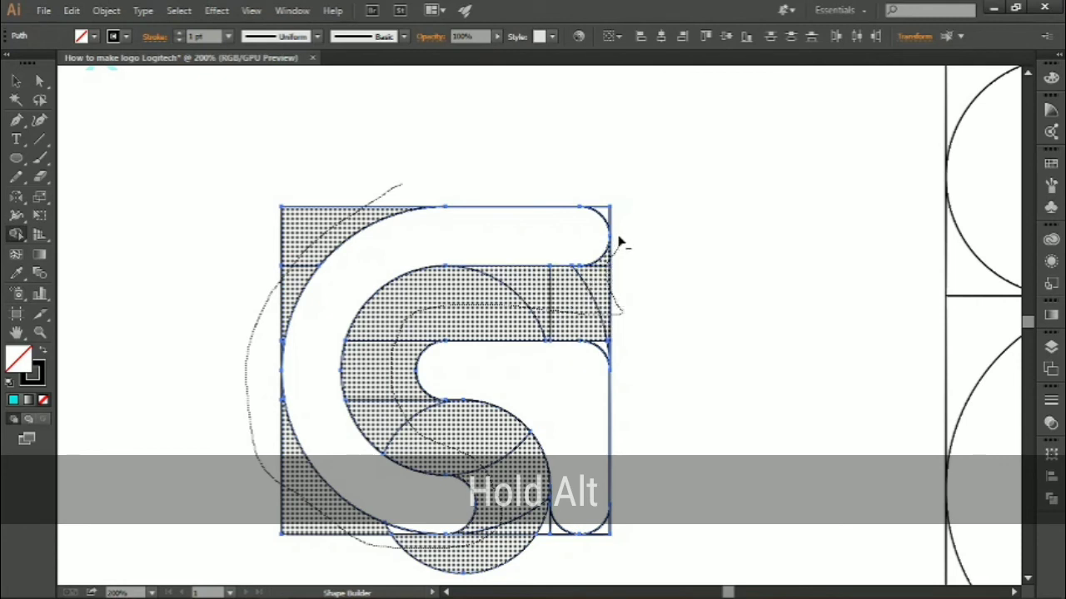
{"action": "mouse_move", "coordinate": [612, 221]}
{"action": "left_mouse_down"}
{"action": "mouse_move", "coordinate": [605, 209]}
{"action": "mouse_move", "coordinate": [633, 224]}
{"action": "left_mouse_up"}
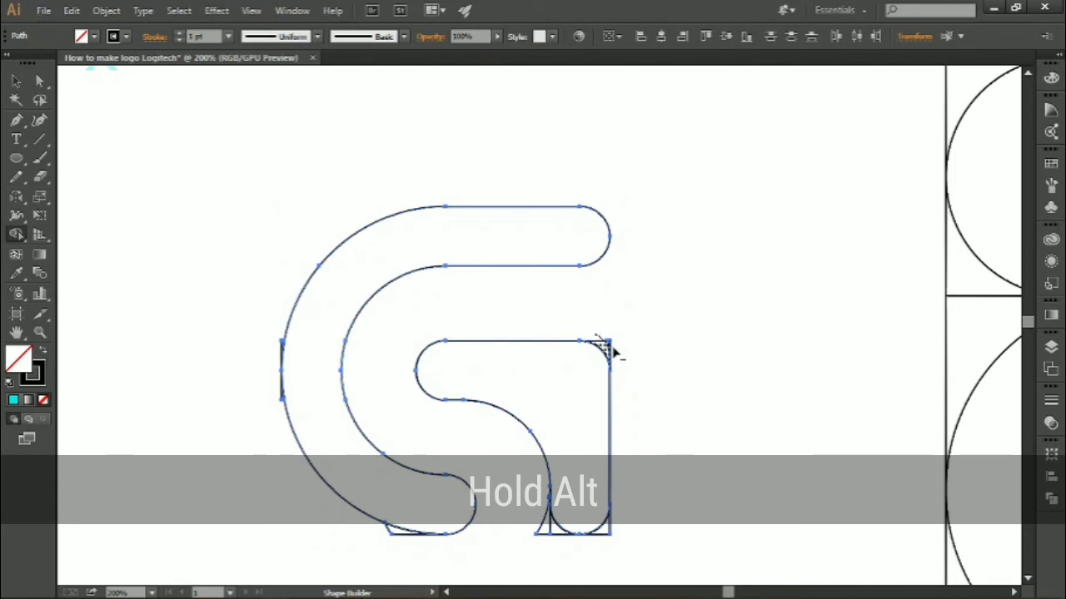
{"action": "left_click", "coordinate": [607, 346], "text": "alt"}
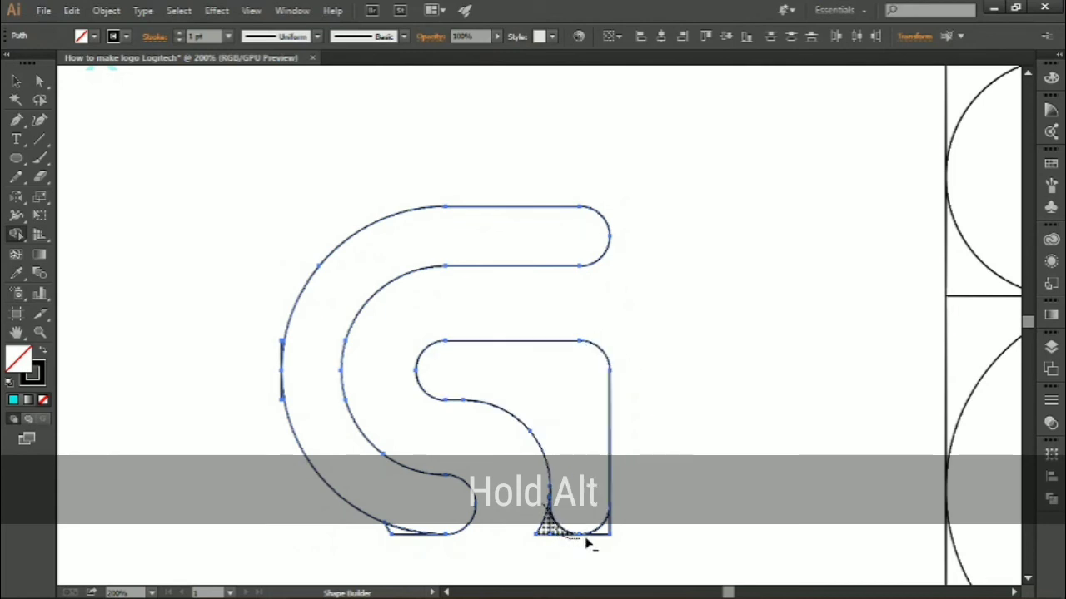
{"action": "left_click", "coordinate": [610, 529], "text": "alt"}
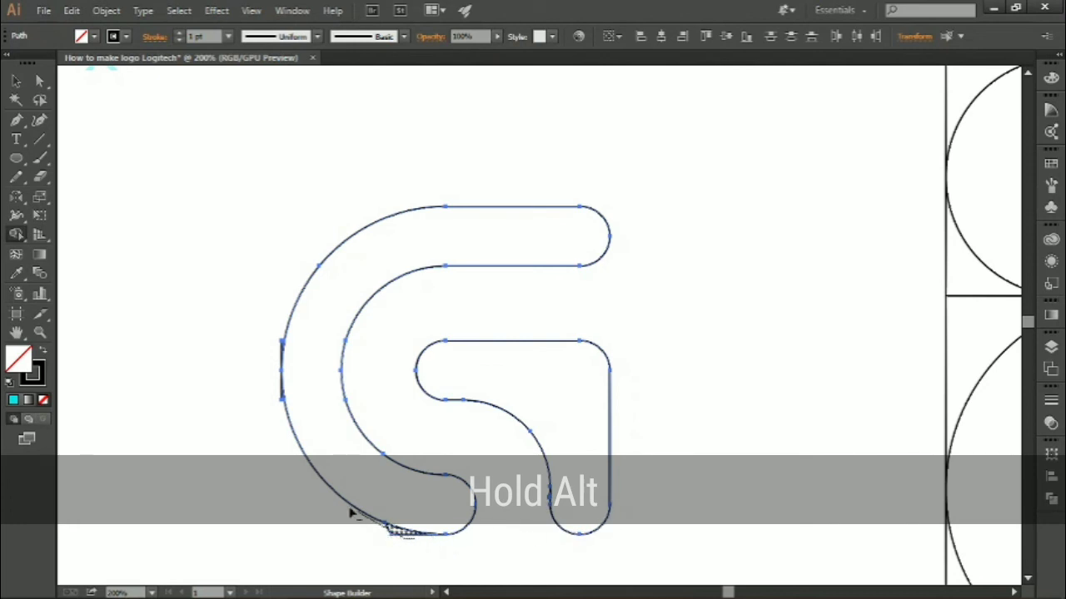
{"action": "left_click", "coordinate": [389, 529], "text": "alt"}
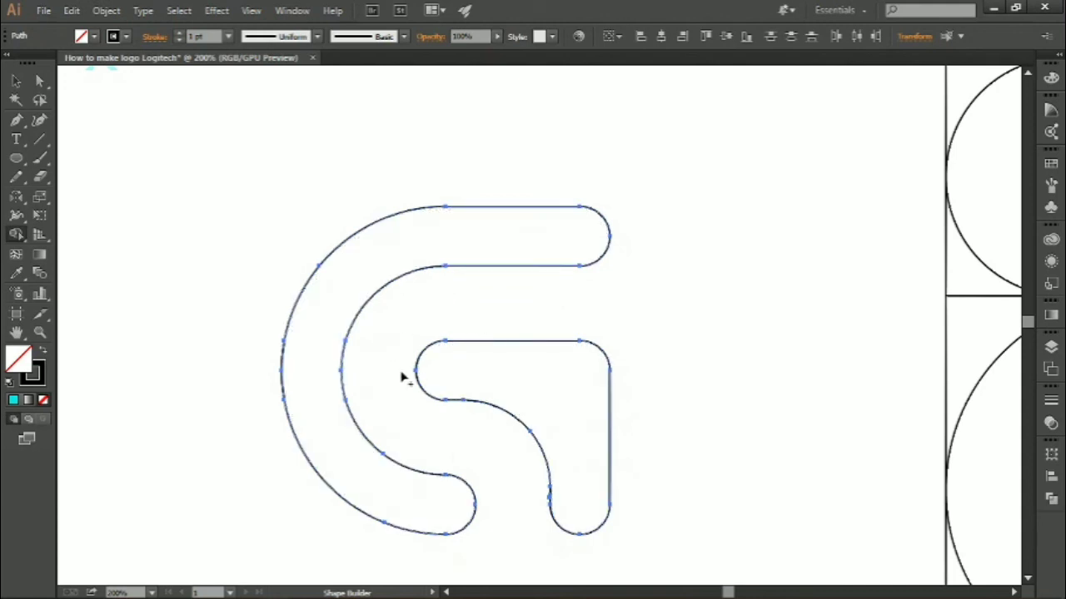
{"action": "left_click", "coordinate": [16, 80]}
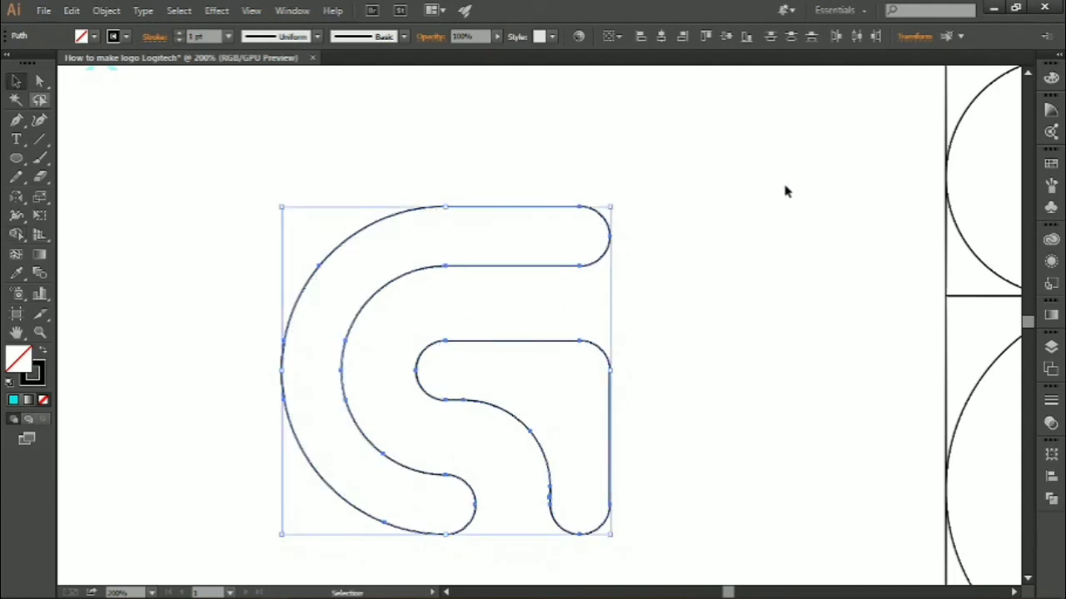
Step: Fill both G shapes with light blue 32C6FF and set their stroke to None
{"action": "left_click", "coordinate": [1052, 77]}
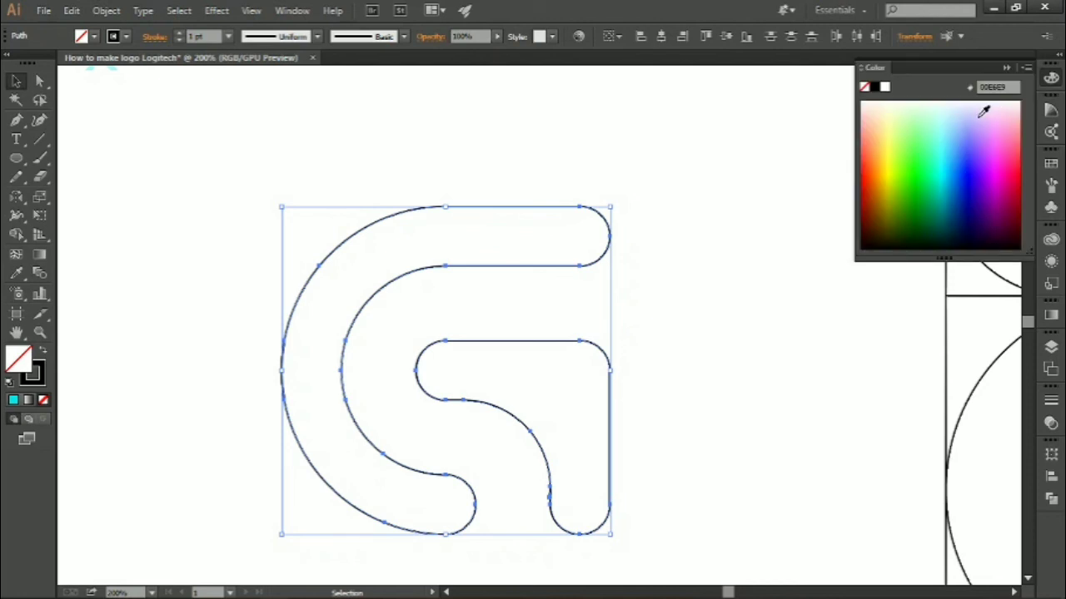
{"action": "left_click", "coordinate": [952, 152]}
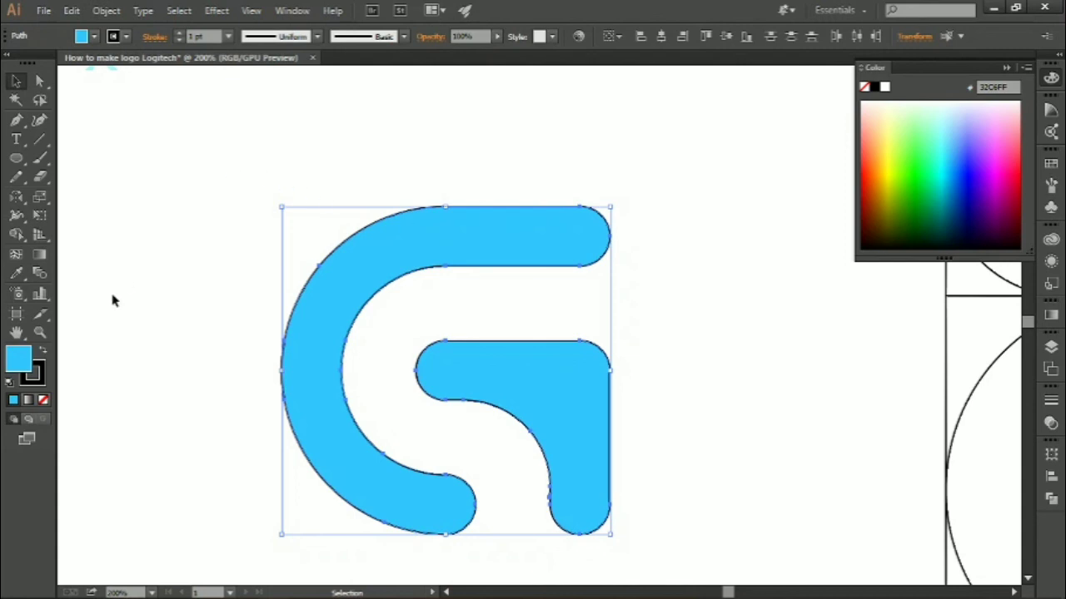
{"action": "left_click", "coordinate": [42, 384]}
{"action": "left_click", "coordinate": [44, 401]}
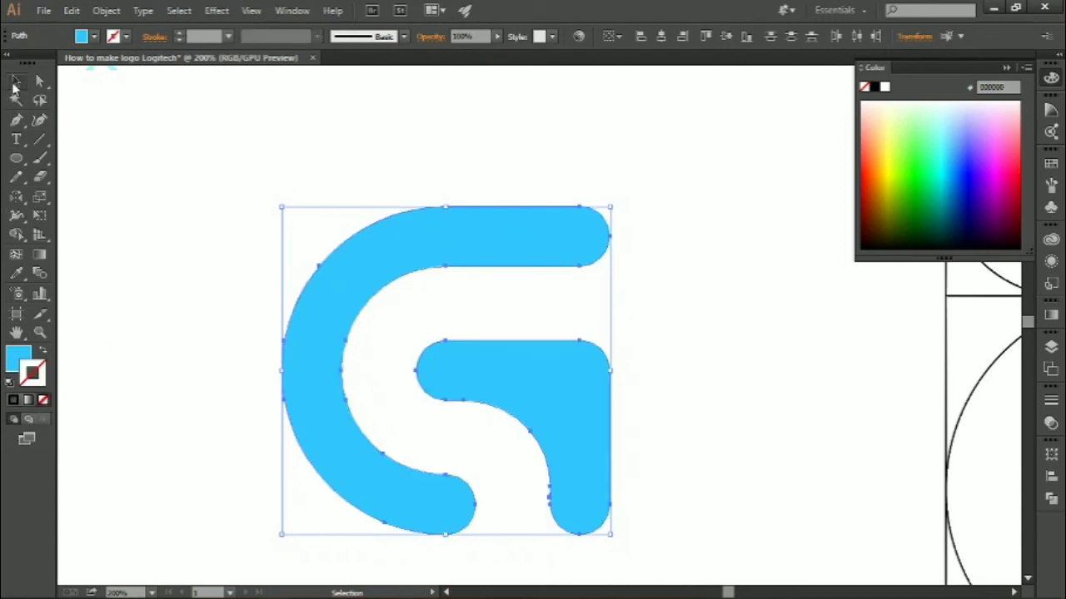
{"action": "left_click", "coordinate": [583, 152]}
Step: Collapse the Color panel, then marquee-select the blue G and bring up its context menu
{"action": "scroll", "coordinate": [616, 231], "scroll_direction": "down", "scroll_amount": 2}
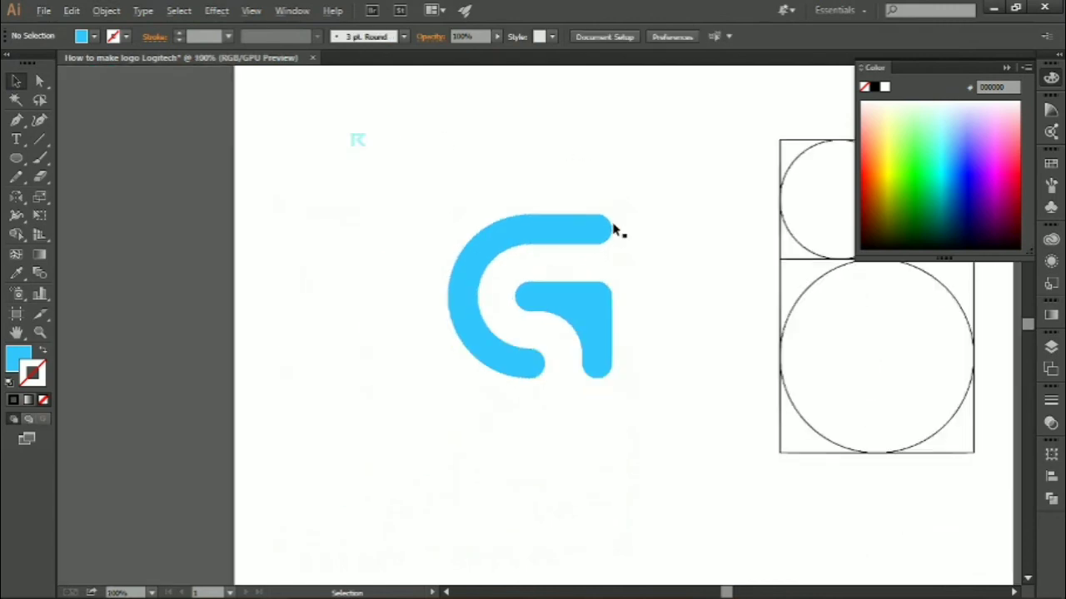
{"action": "scroll", "coordinate": [608, 233], "scroll_direction": "right", "scroll_amount": 4}
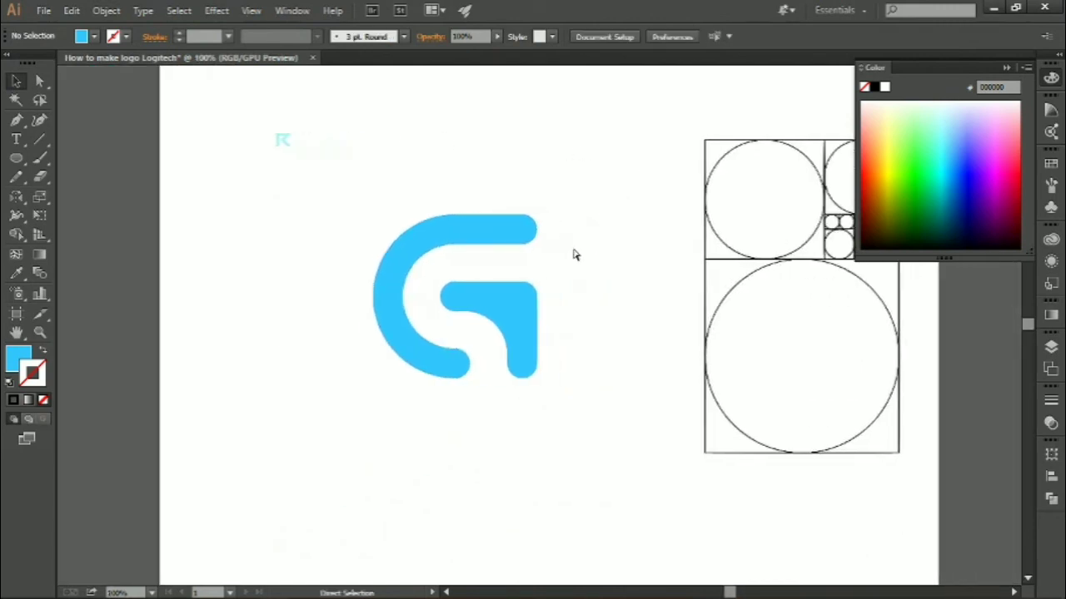
{"action": "scroll", "coordinate": [550, 255], "scroll_direction": "right", "scroll_amount": 1}
{"action": "scroll", "coordinate": [524, 259], "scroll_direction": "up", "scroll_amount": 1}
{"action": "scroll", "coordinate": [515, 362], "scroll_direction": "up", "scroll_amount": 1}
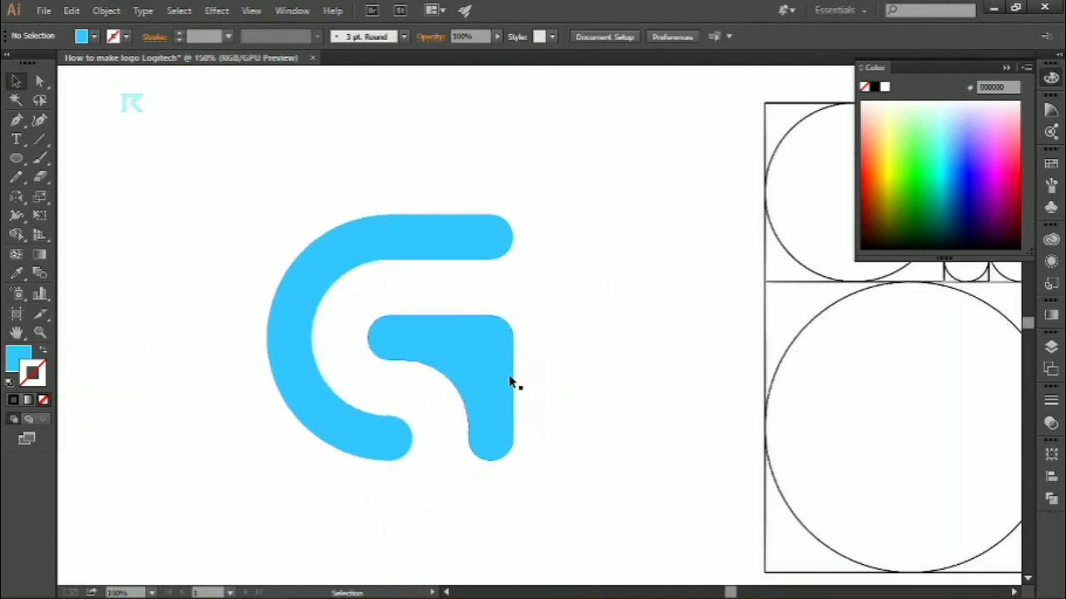
{"action": "scroll", "coordinate": [510, 380], "scroll_direction": "right", "scroll_amount": 2}
{"action": "scroll", "coordinate": [503, 377], "scroll_direction": "right", "scroll_amount": 2}
{"action": "scroll", "coordinate": [500, 376], "scroll_direction": "left", "scroll_amount": 1}
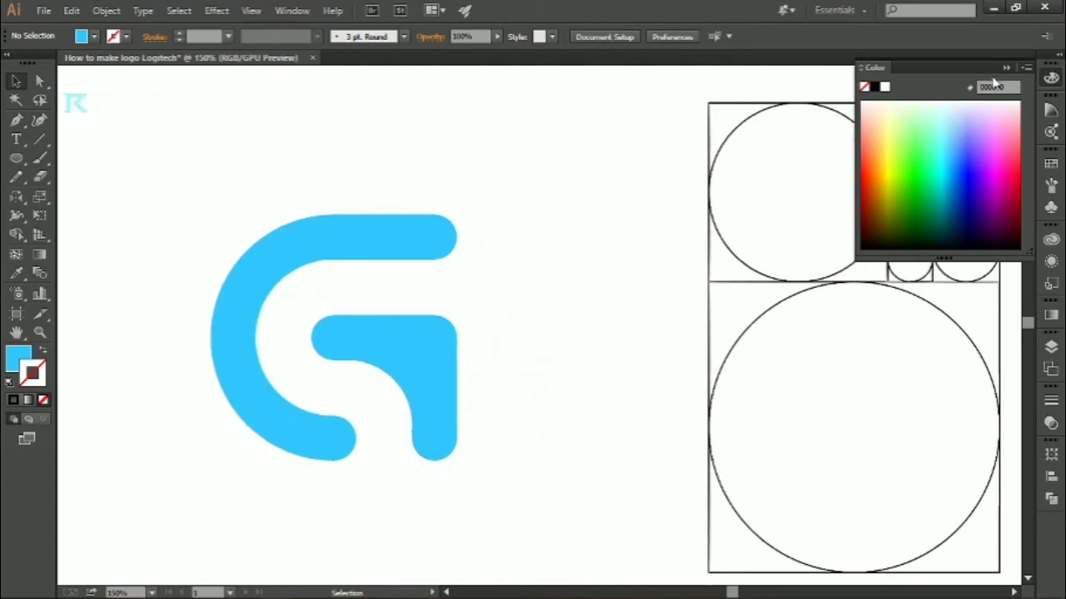
{"action": "left_click", "coordinate": [583, 274]}
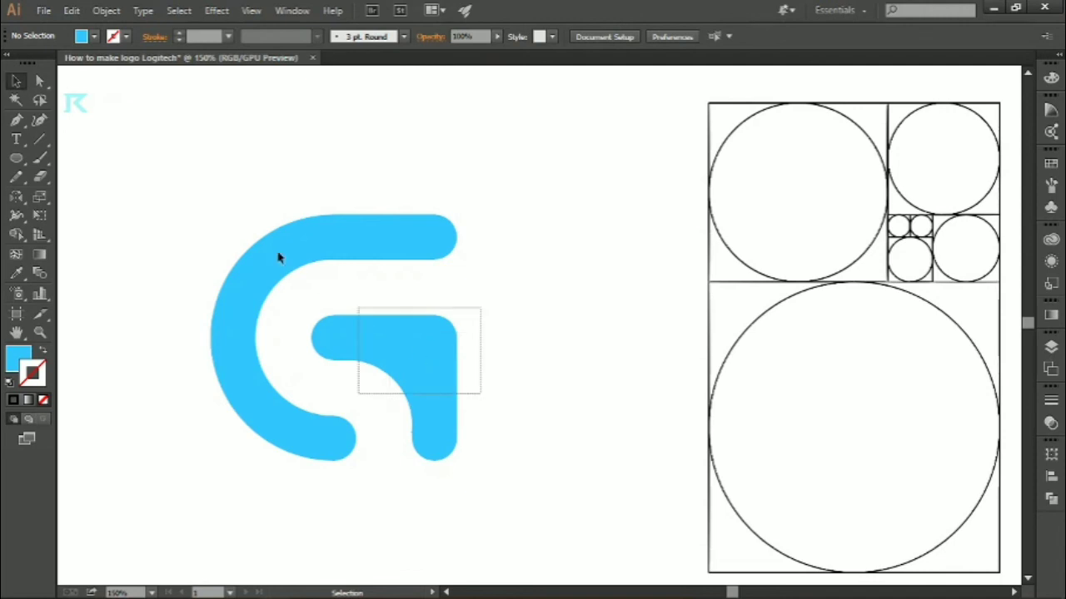
{"action": "left_click_drag", "start_coordinate": [479, 398], "coordinate": [278, 243]}
{"action": "right_click", "coordinate": [304, 257]}
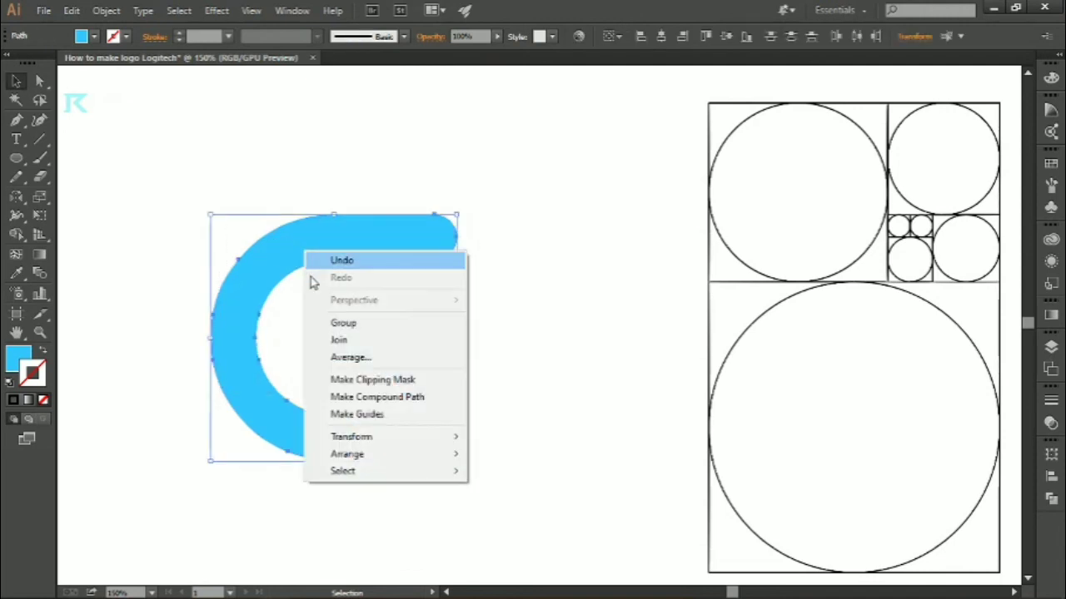